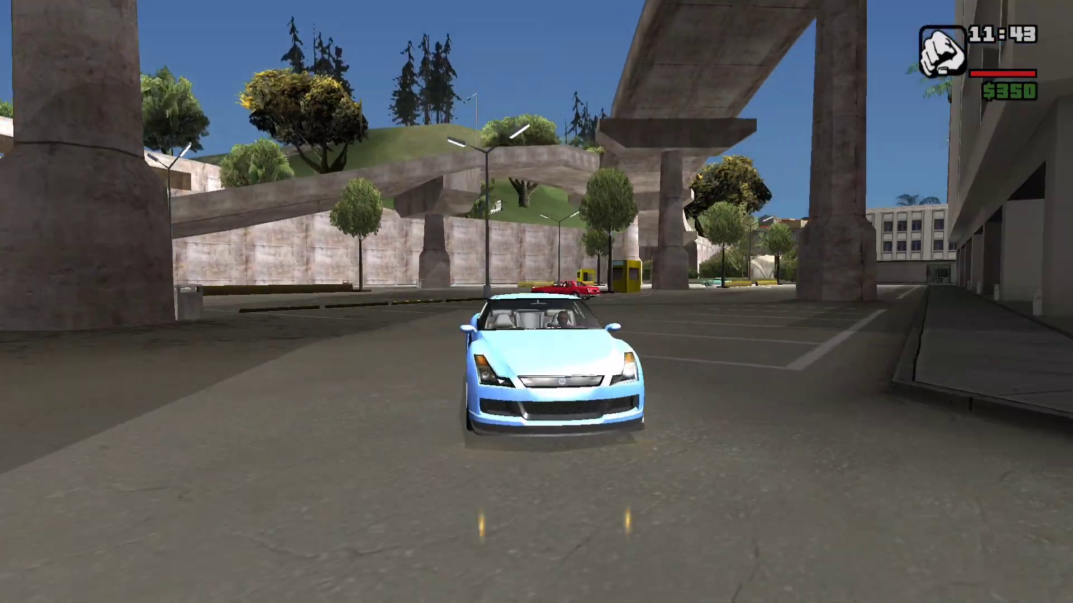
key(w)
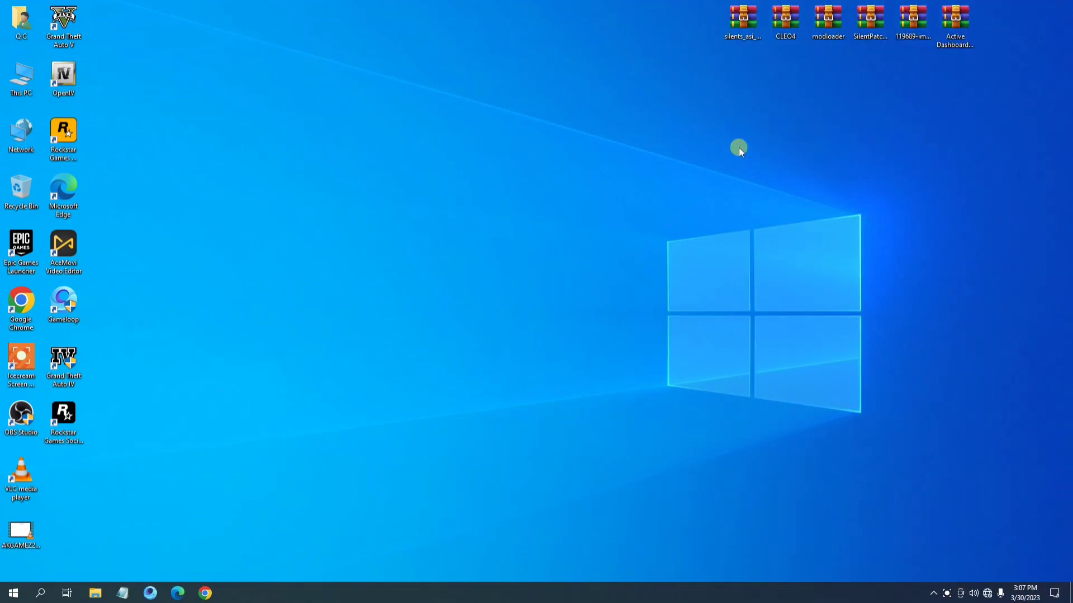
- Open the GTA San Andreas folder on Local Disk (D:) in File Explorer
drag(988, 72, 711, 23)
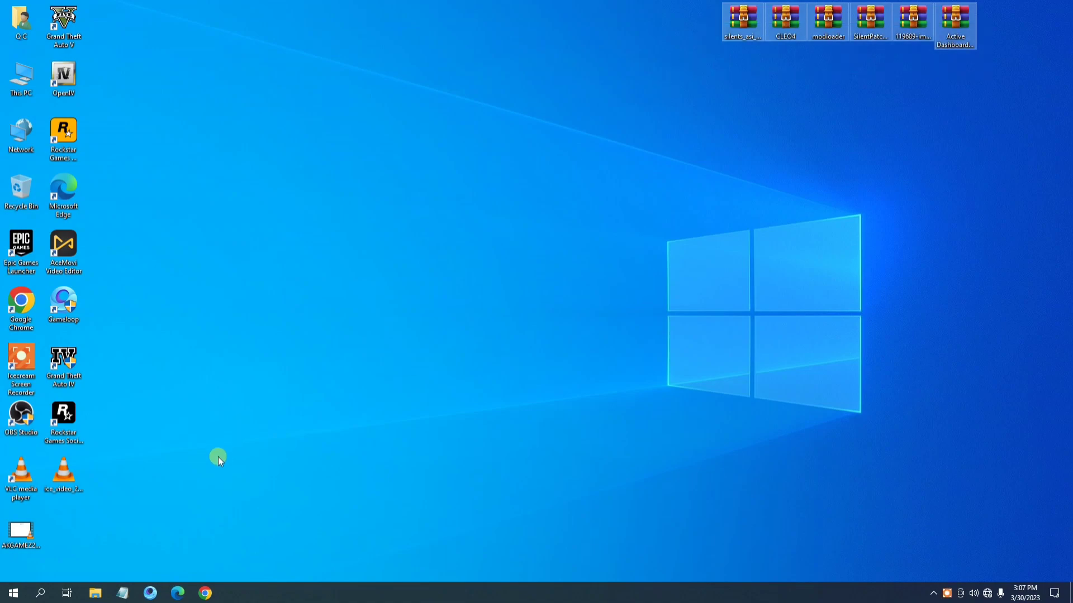
click(380, 376)
click(92, 595)
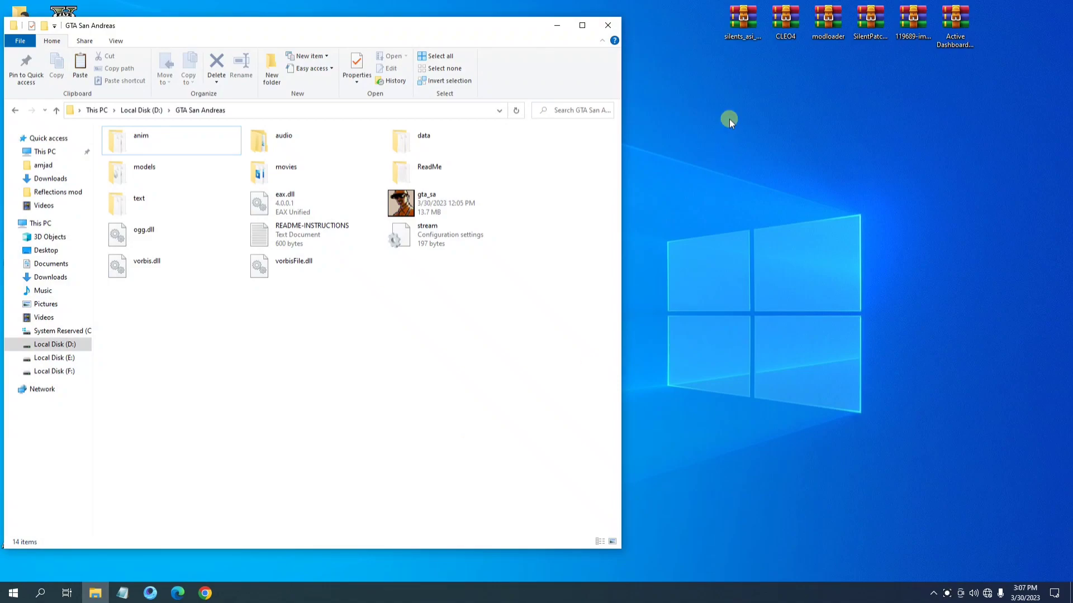
- Extract everything in silents_asi_loader_13.zip into the GTA San Andreas folder, replacing the existing vorbisFile.dll, and close the archive
click(744, 52)
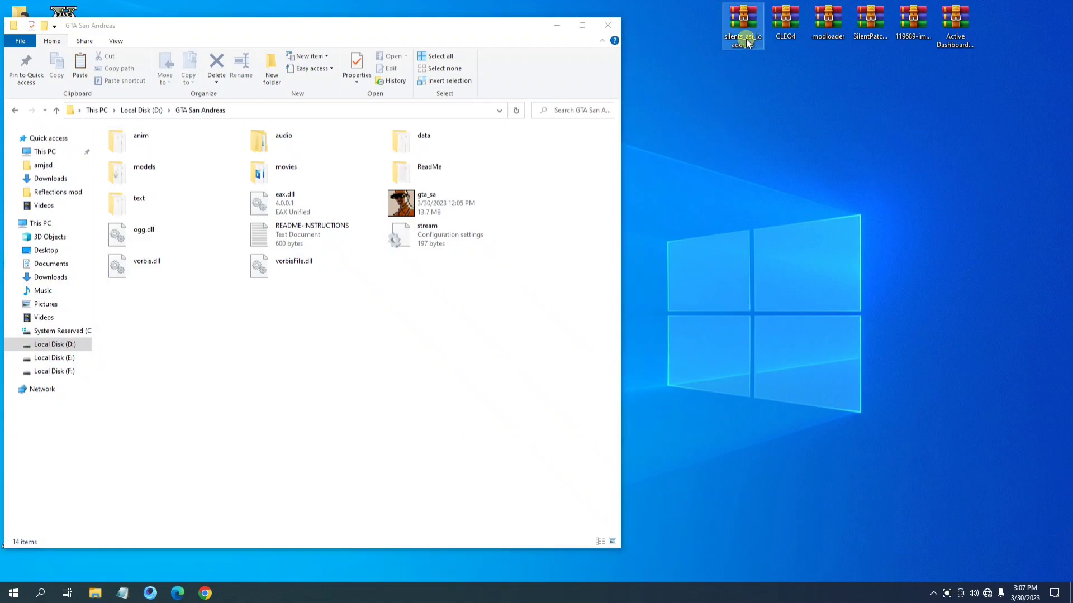
double_click(747, 43)
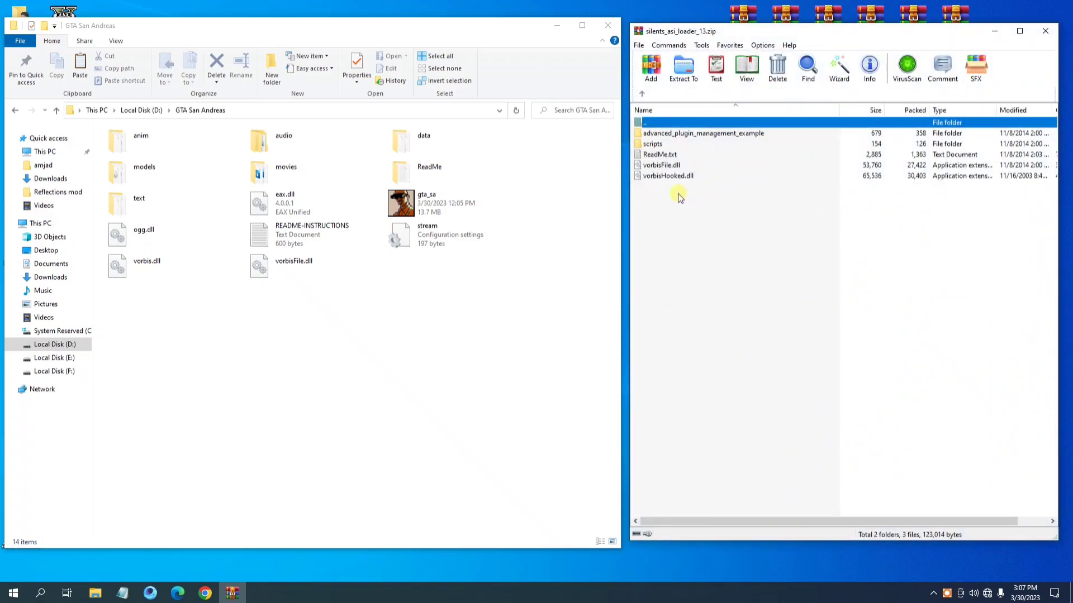
drag(679, 197, 370, 300)
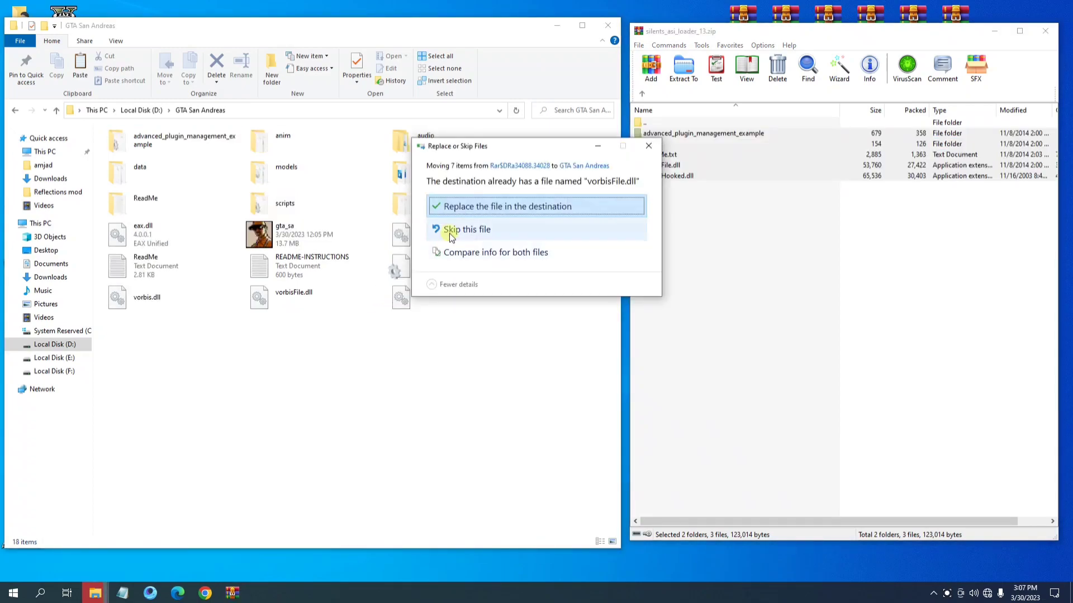
click(471, 210)
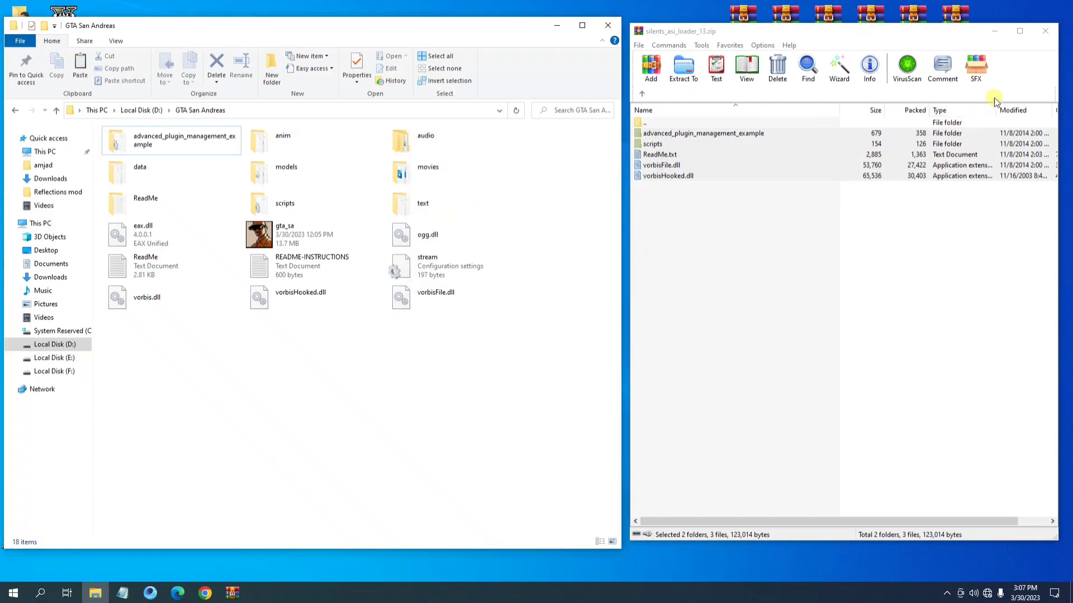
click(1045, 31)
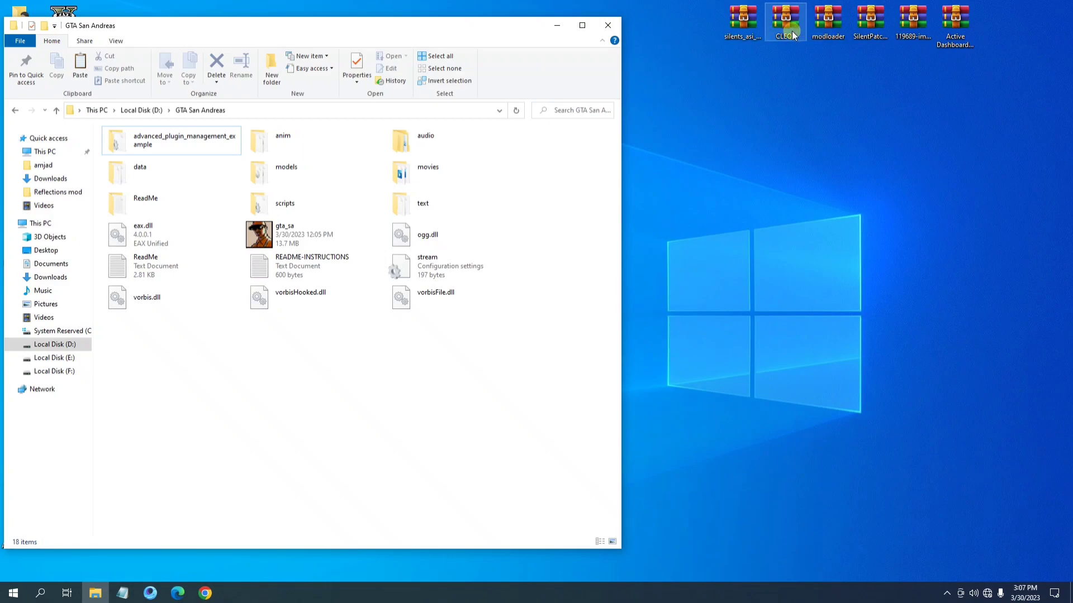
- Extract all folders and files of CLEO4.zip into the GTA San Andreas folder, replacing duplicates, and close the archive
click(793, 35)
double_click(793, 35)
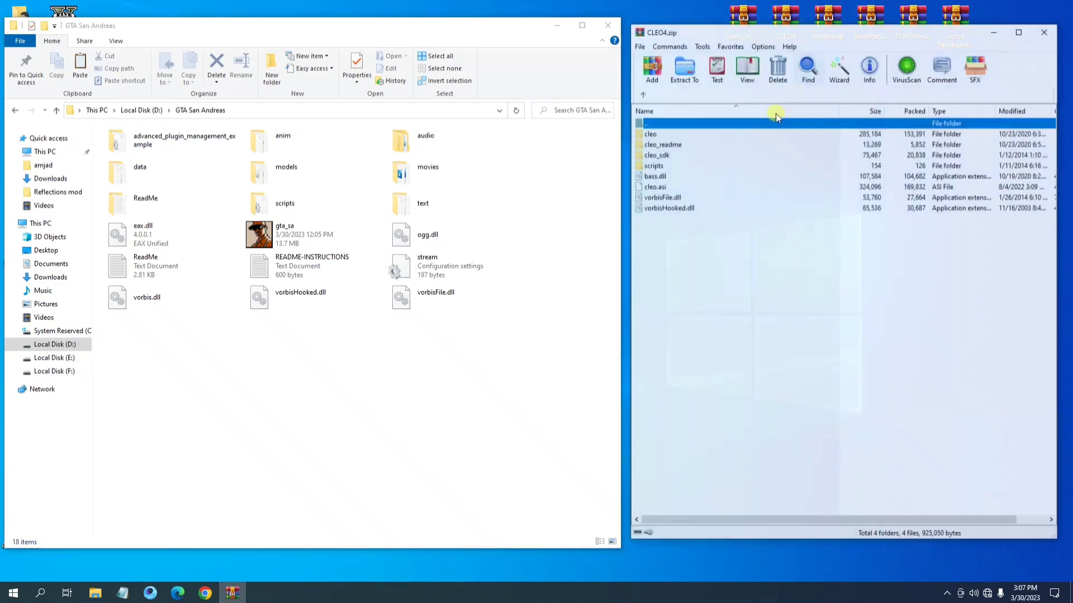
drag(670, 242, 560, 254)
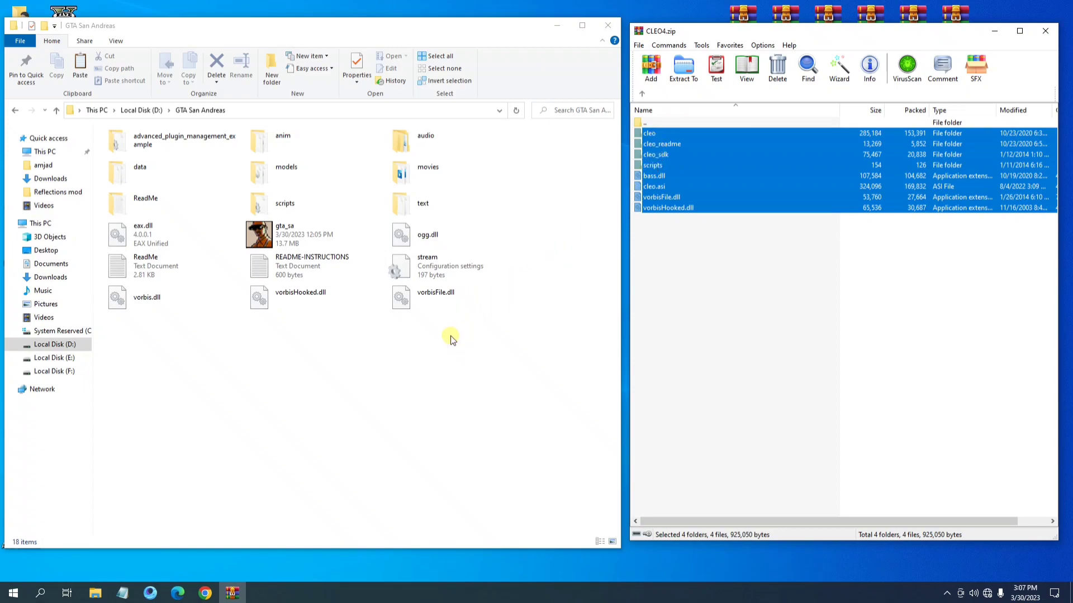
drag(452, 336, 451, 333)
click(512, 211)
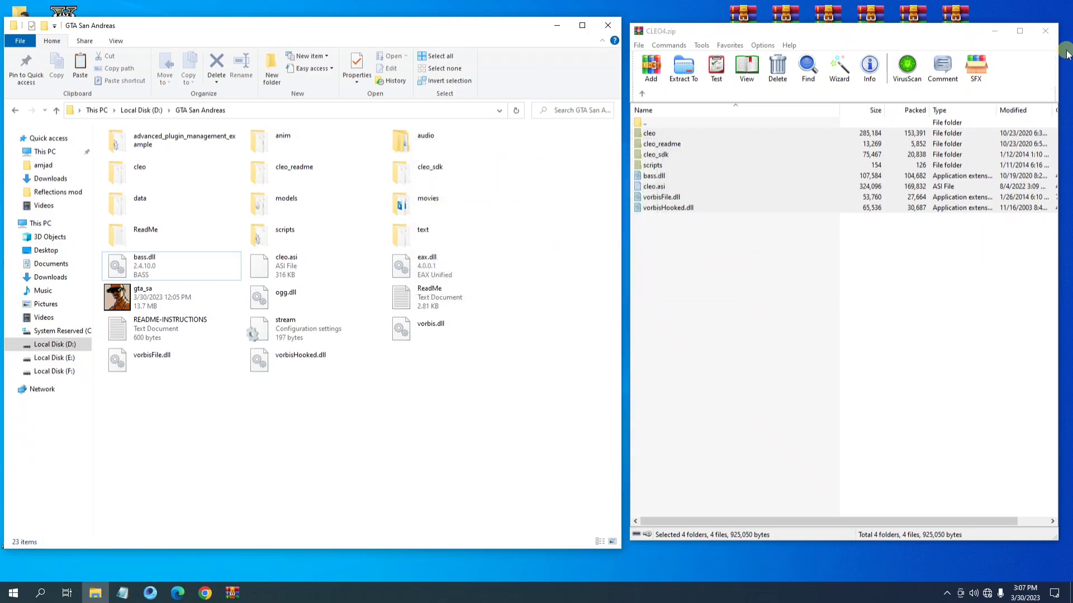
click(1045, 30)
- Extract only the modloader folder and modloader.asi from modloader.rar into the GTA San Andreas folder and close the archive
click(823, 33)
double_click(823, 34)
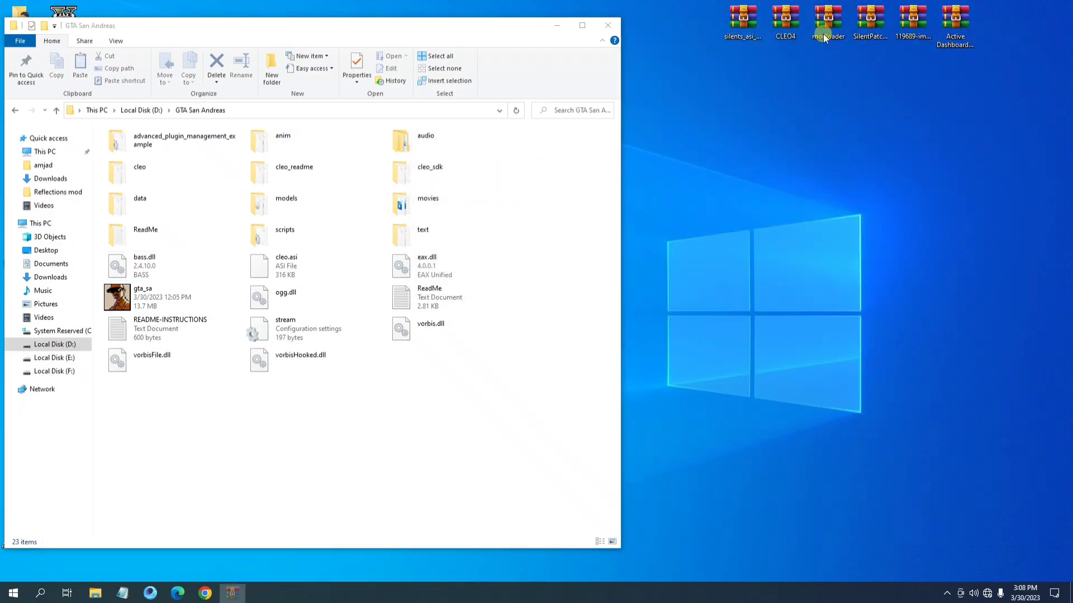
click(668, 156)
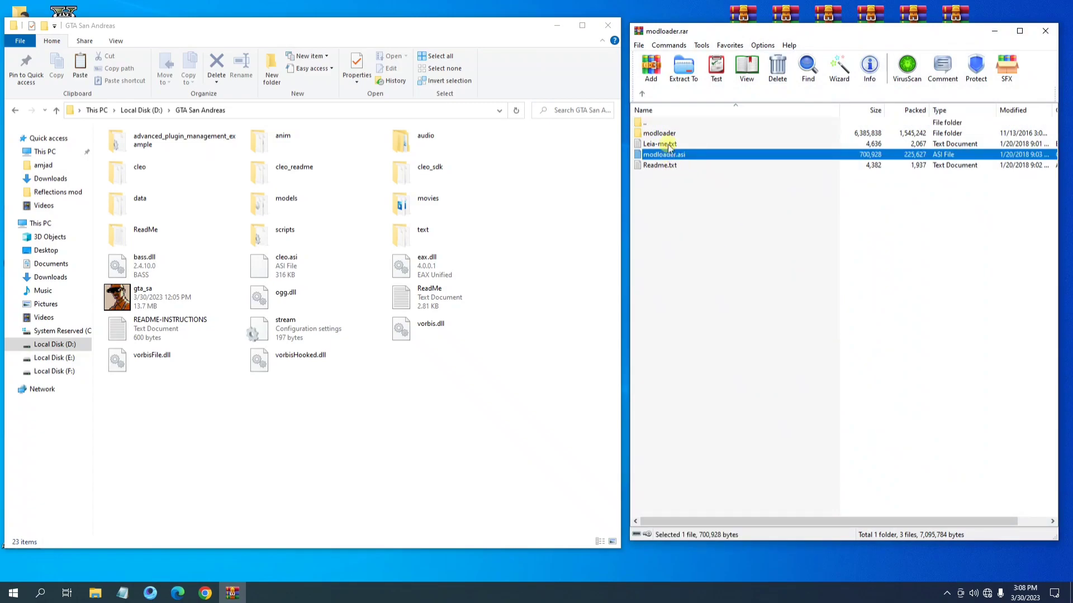
ctrl+click(669, 134)
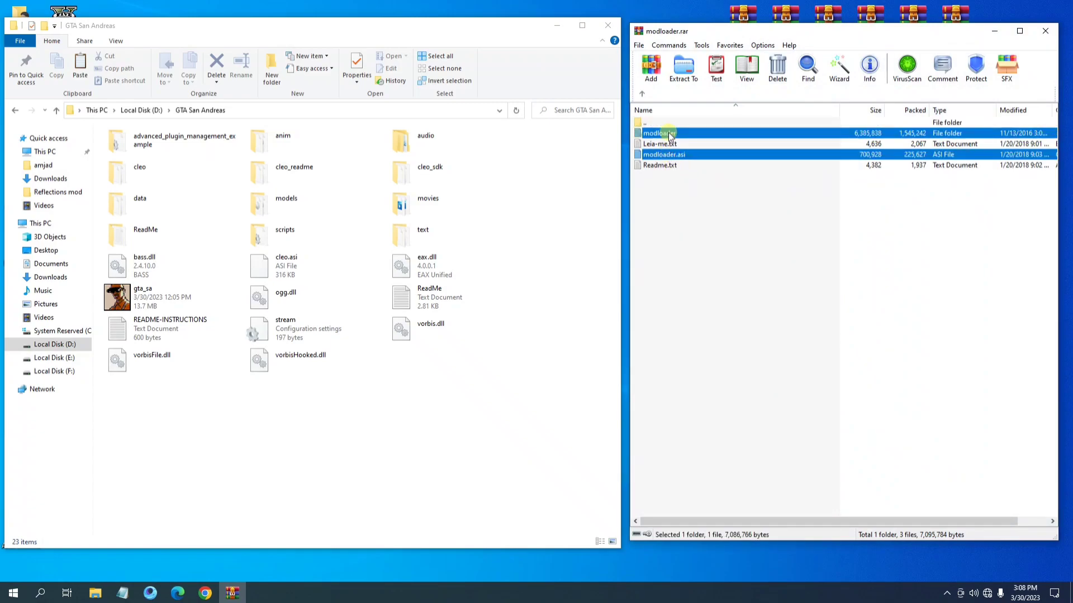
drag(670, 135, 595, 213)
drag(503, 331, 501, 325)
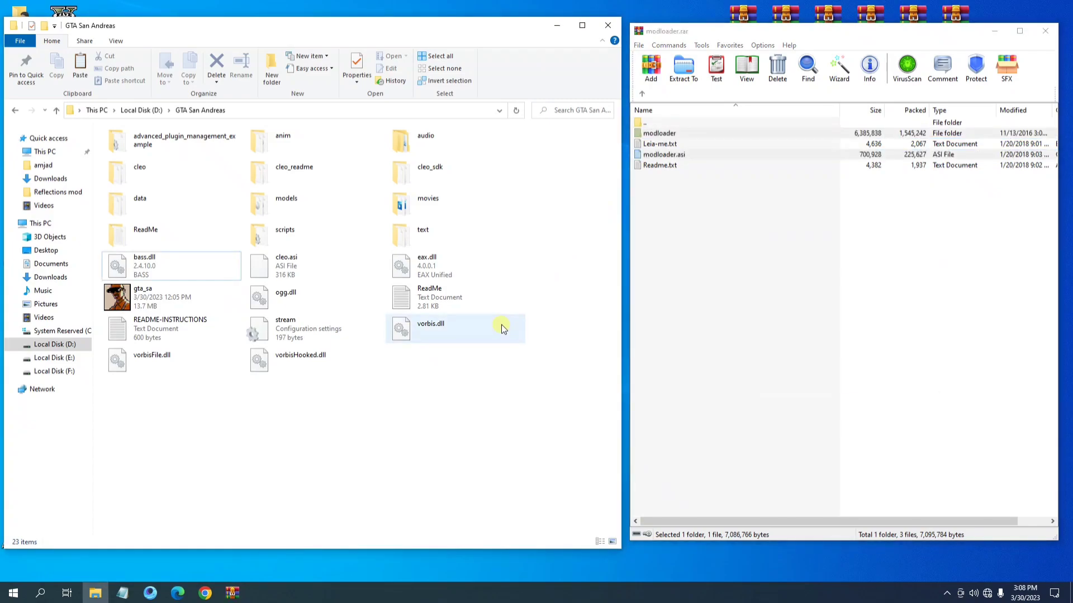
click(552, 363)
click(705, 289)
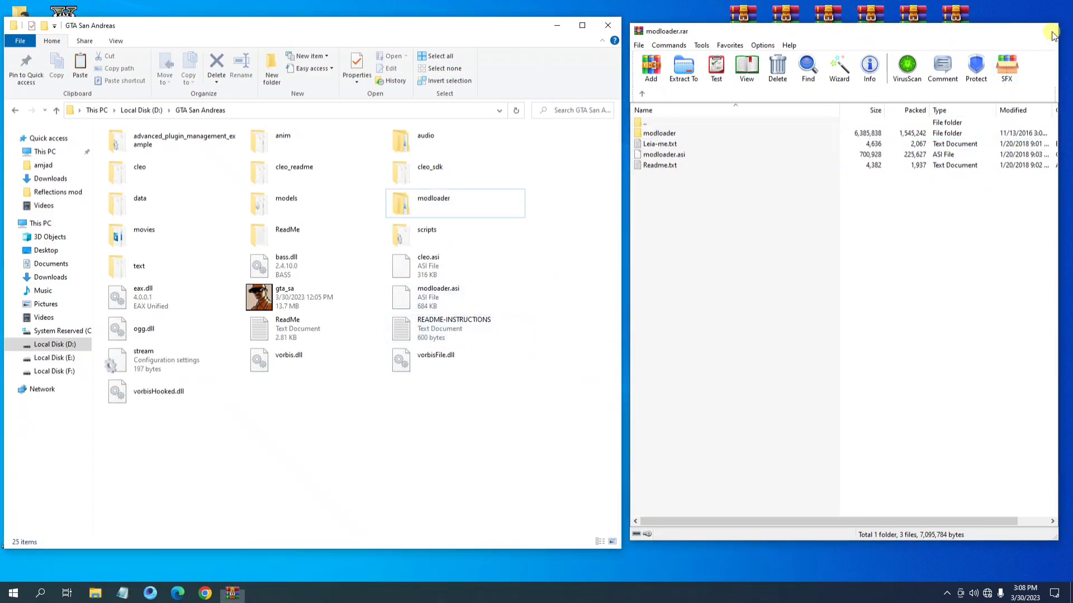
click(1053, 33)
- Extract SilentPatchSA.asi and SilentPatchSA.ini from SilentPatchSA.zip into the GTA San Andreas folder and close the archive
click(875, 34)
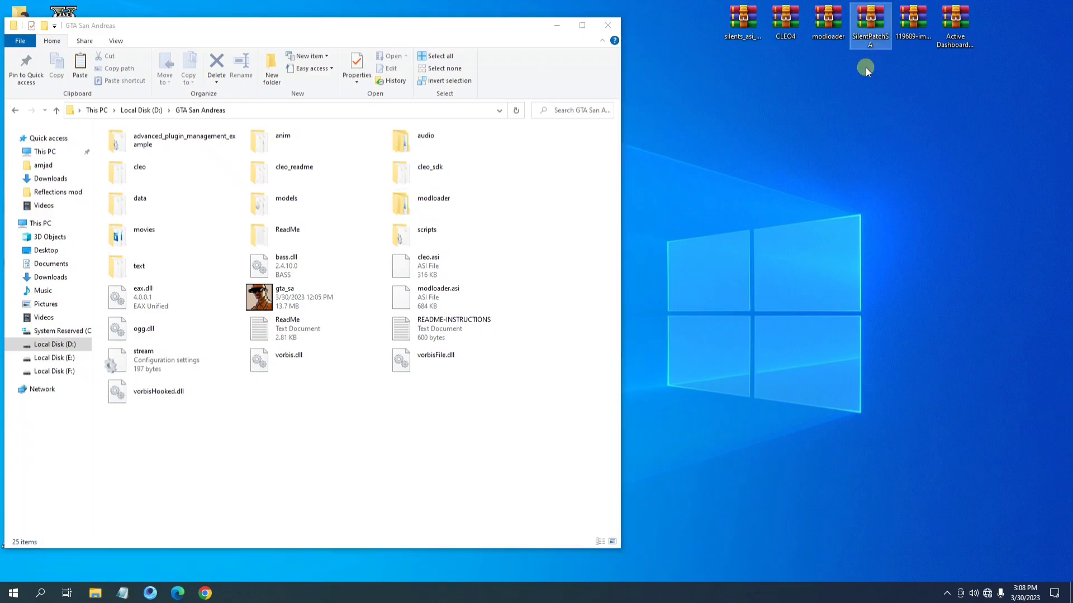
double_click(865, 40)
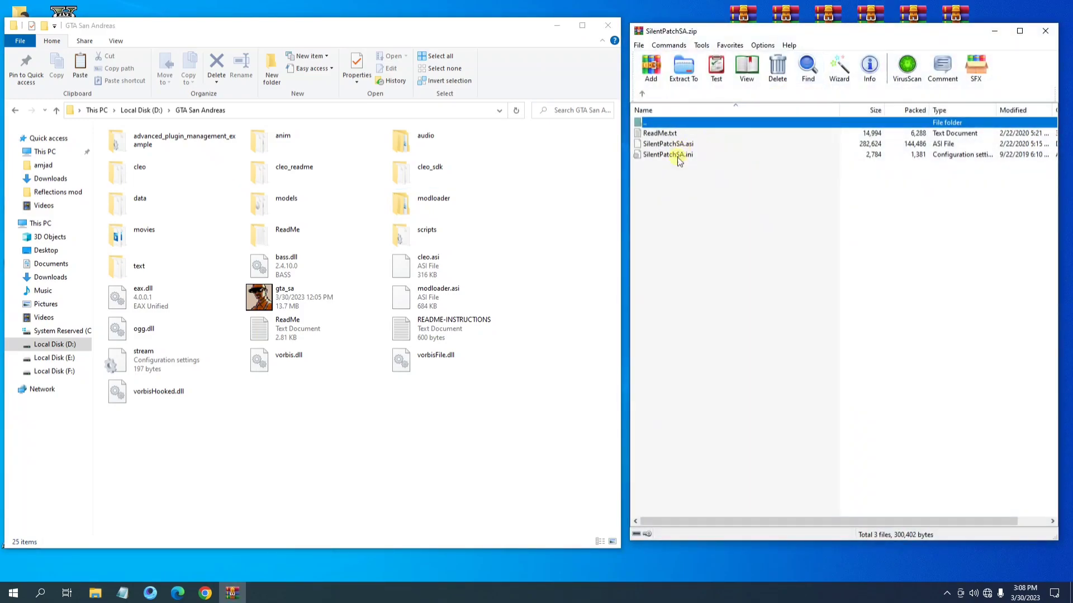
click(665, 155)
shift+click(666, 144)
drag(665, 147, 639, 192)
drag(535, 341, 491, 378)
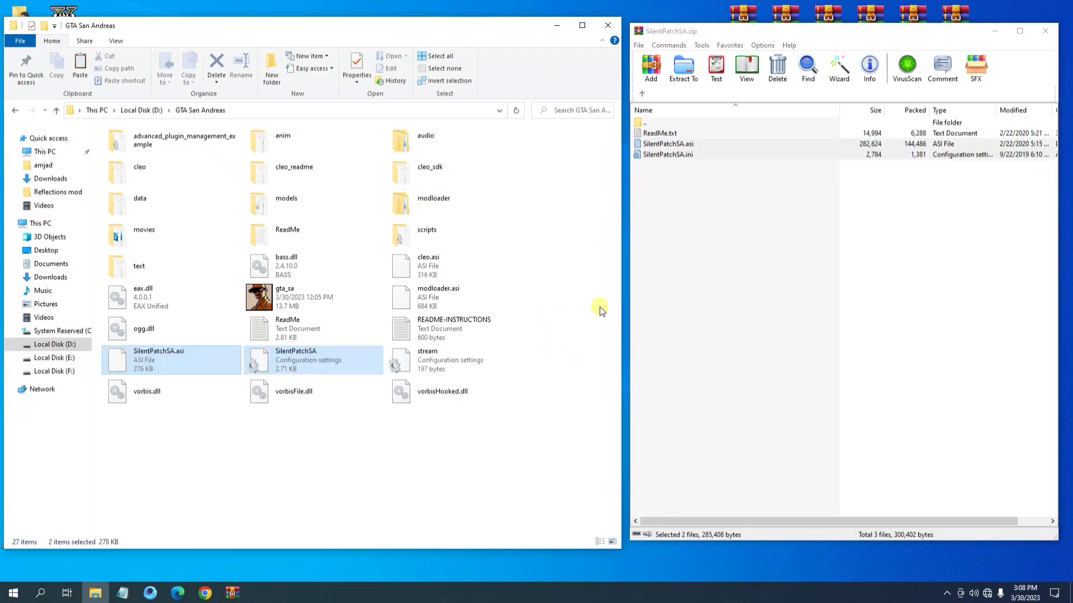
click(1045, 32)
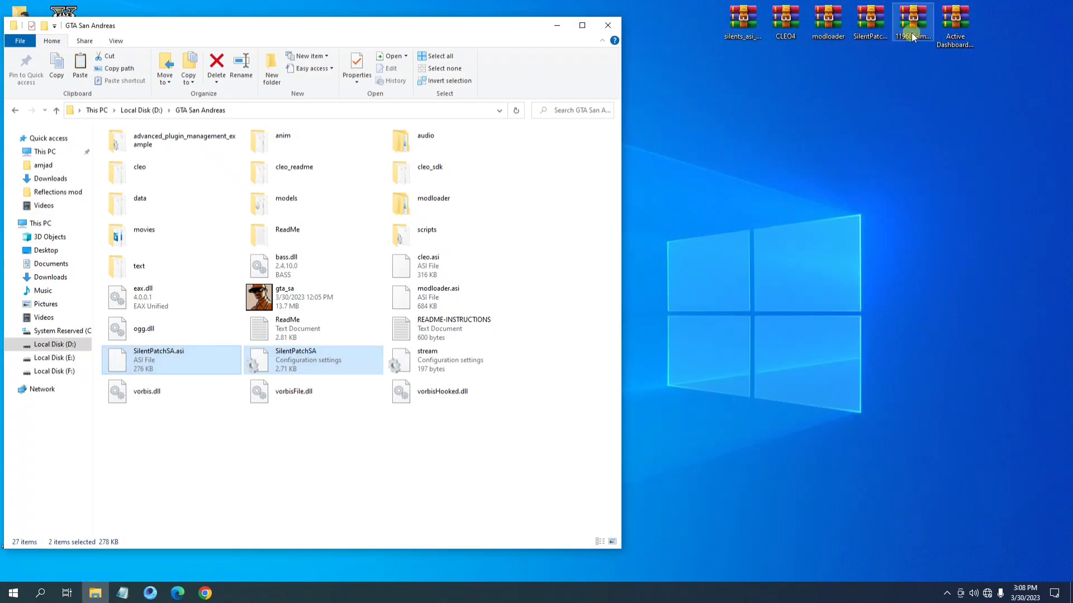
- Extract the ImVehFt folder and ImVehFt.asi from 119689-improved-vehicle-features-211.zip into the GTA San Andreas folder and close the archive
double_click(915, 41)
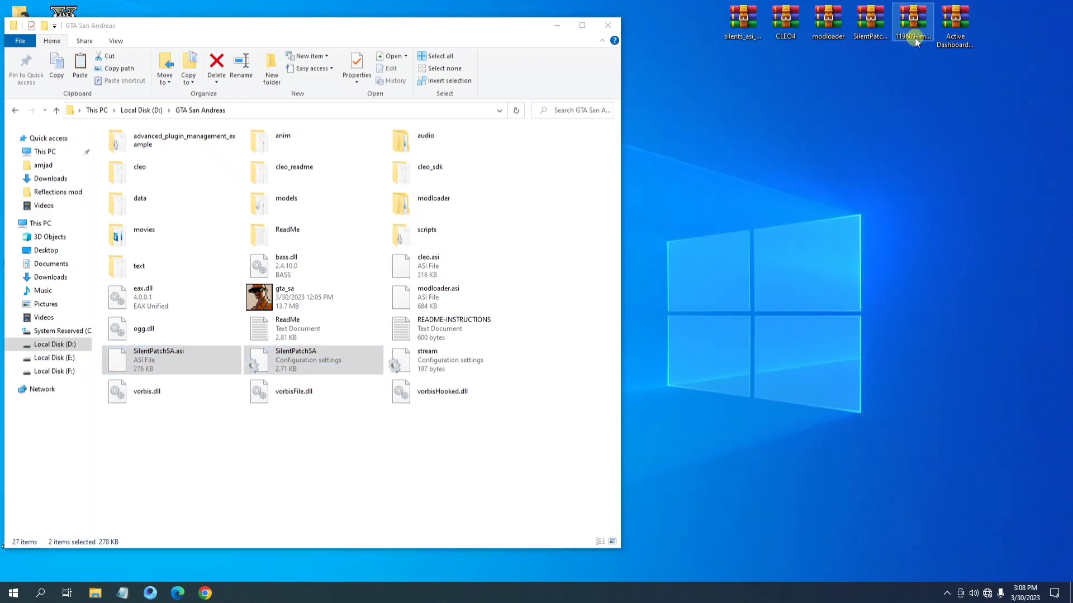
double_click(721, 135)
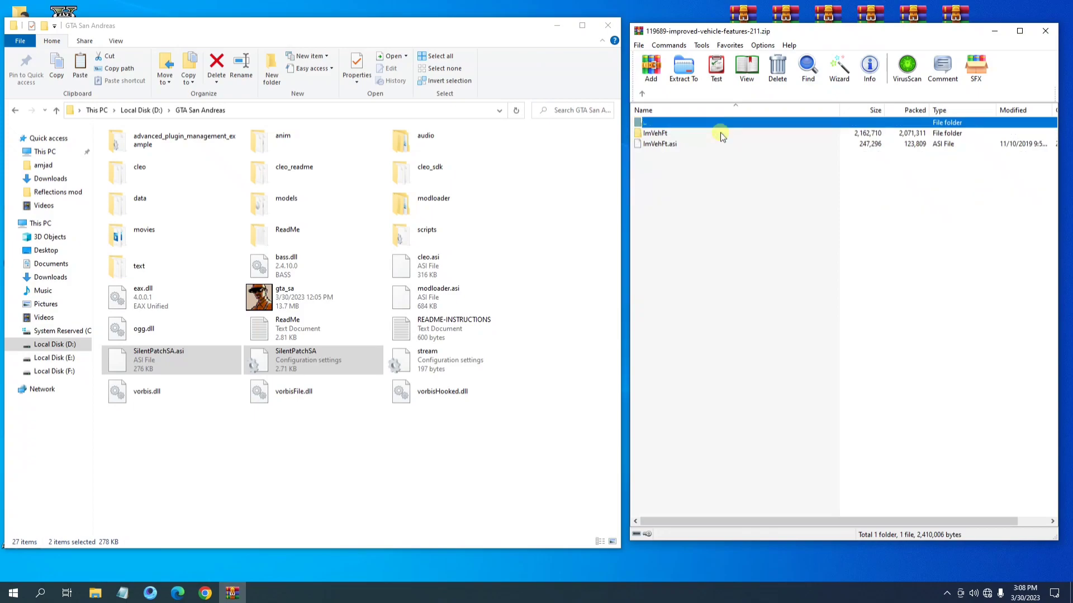
click(681, 145)
ctrl+click(666, 135)
drag(665, 135, 525, 391)
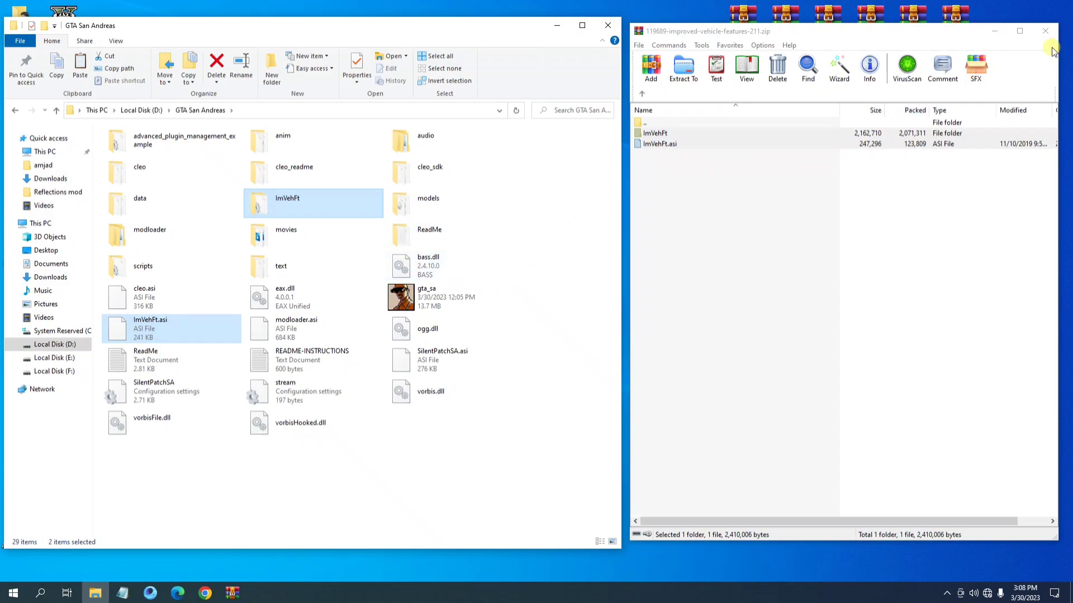
click(1044, 31)
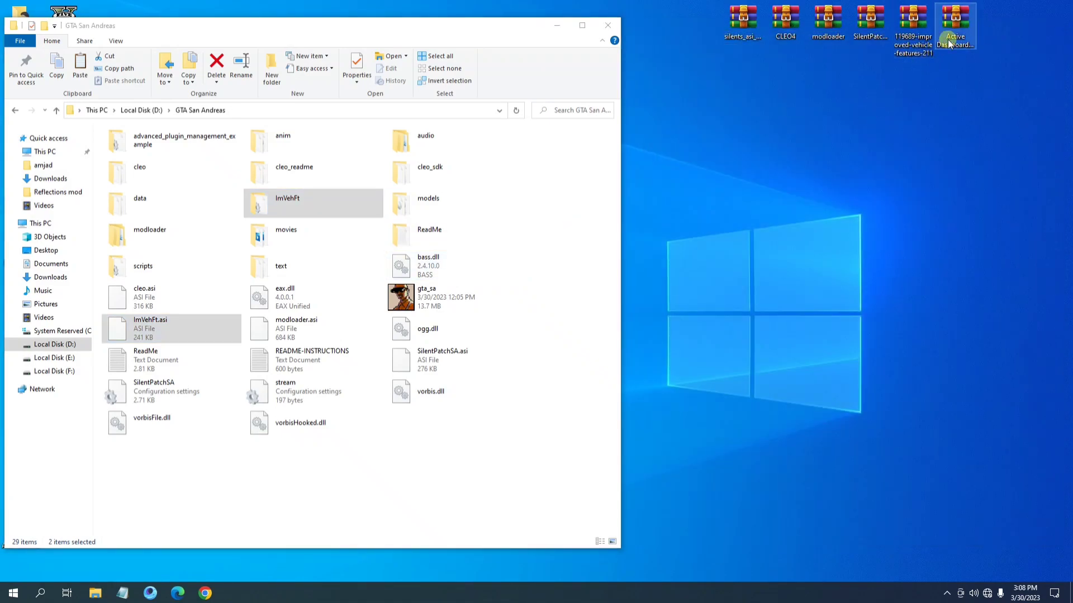
- Extract the contents of the archive's "Active Dashboard Mod + IVF mod for GTA SA" folder into the GTA San Andreas folder, replacing duplicates, and close the archive
click(948, 43)
double_click(948, 44)
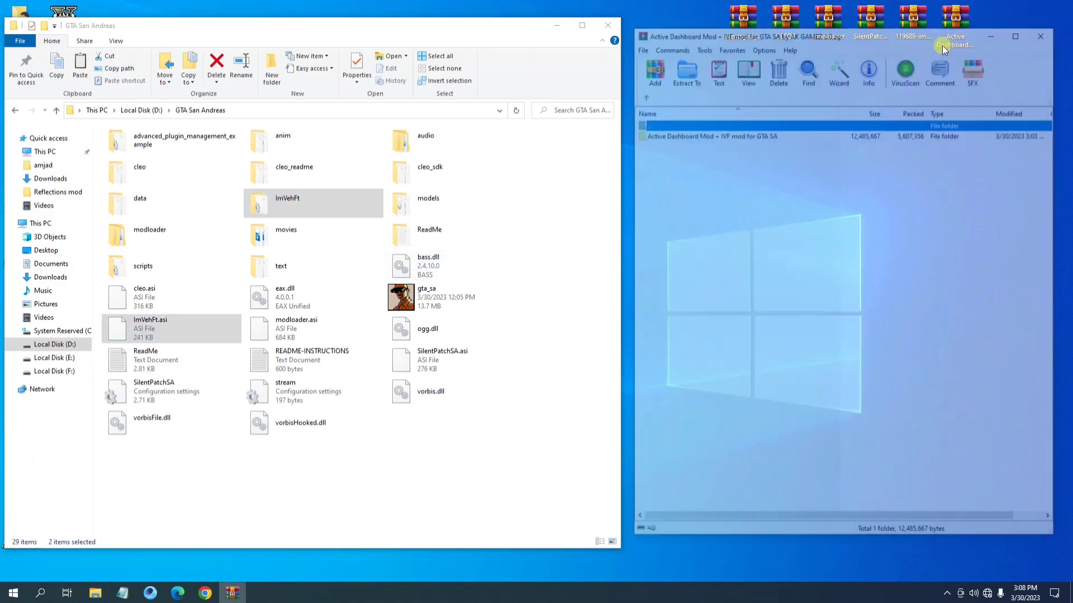
click(712, 134)
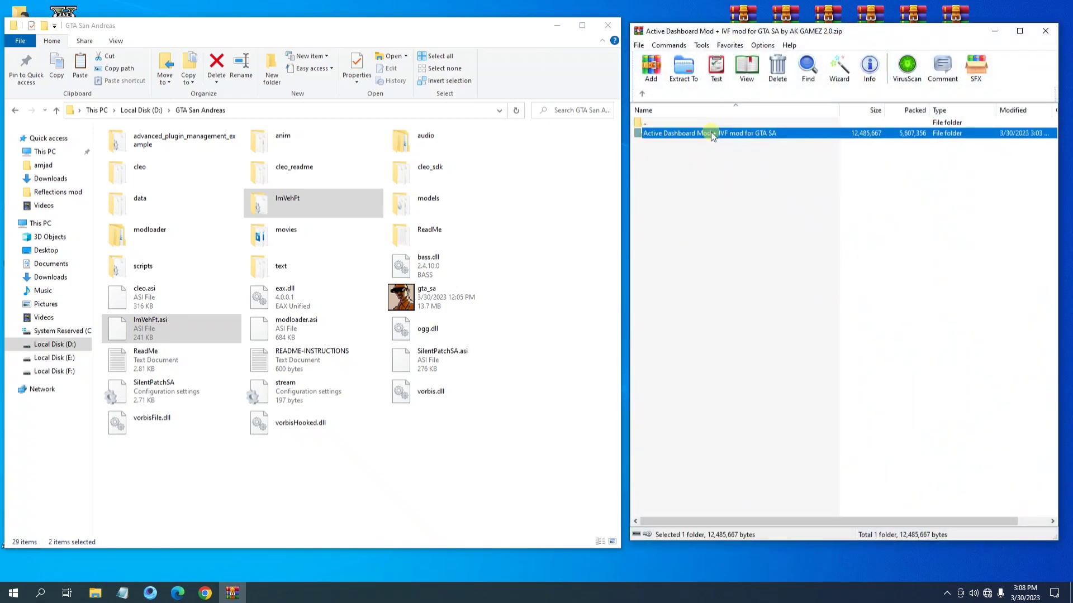
double_click(711, 134)
drag(679, 416, 475, 423)
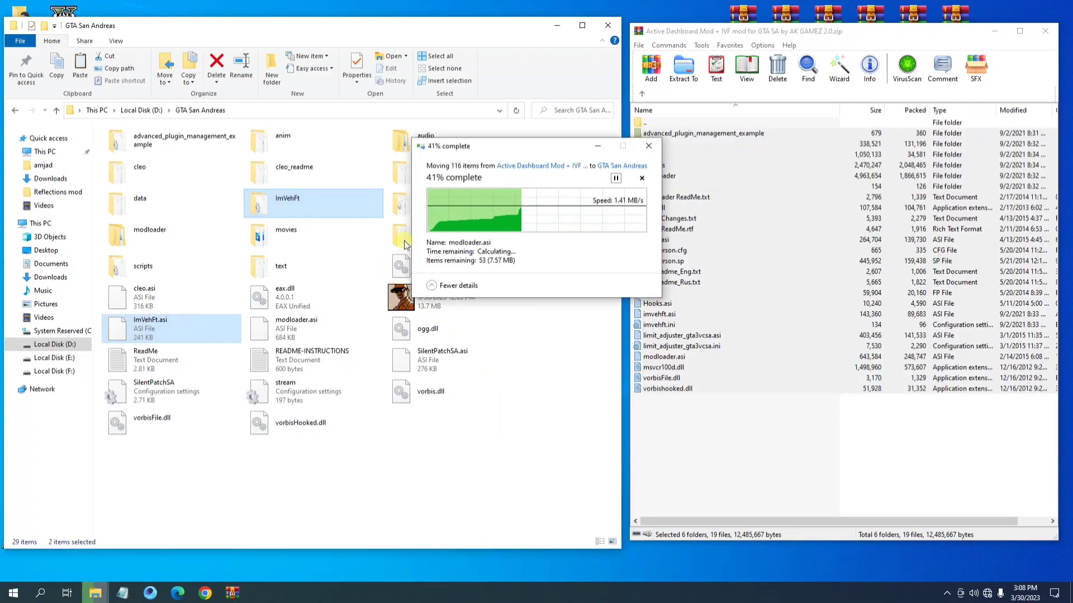
click(516, 204)
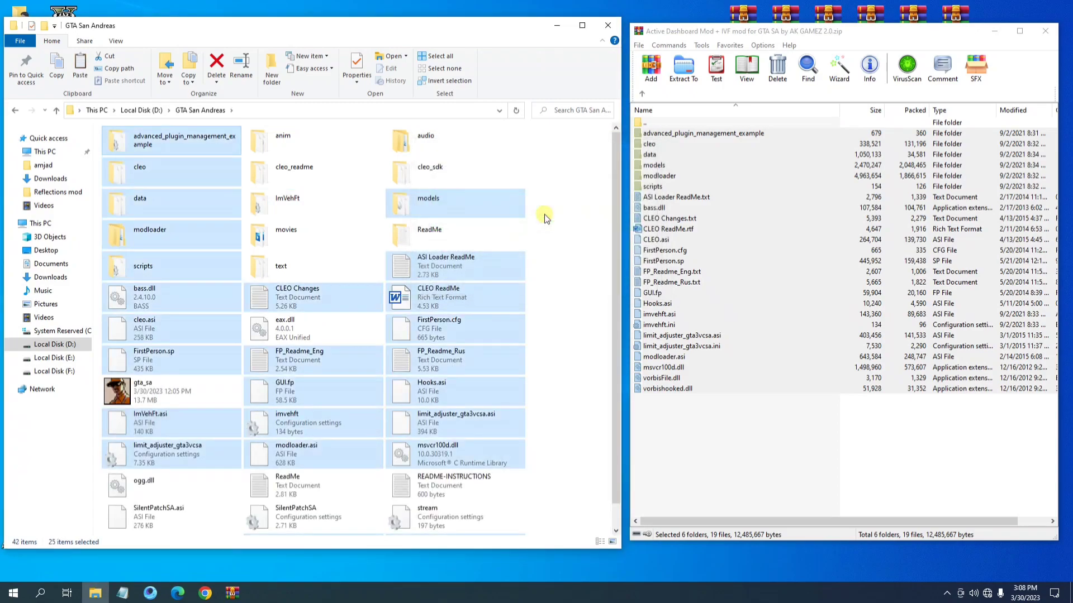
right_click(581, 213)
click(626, 259)
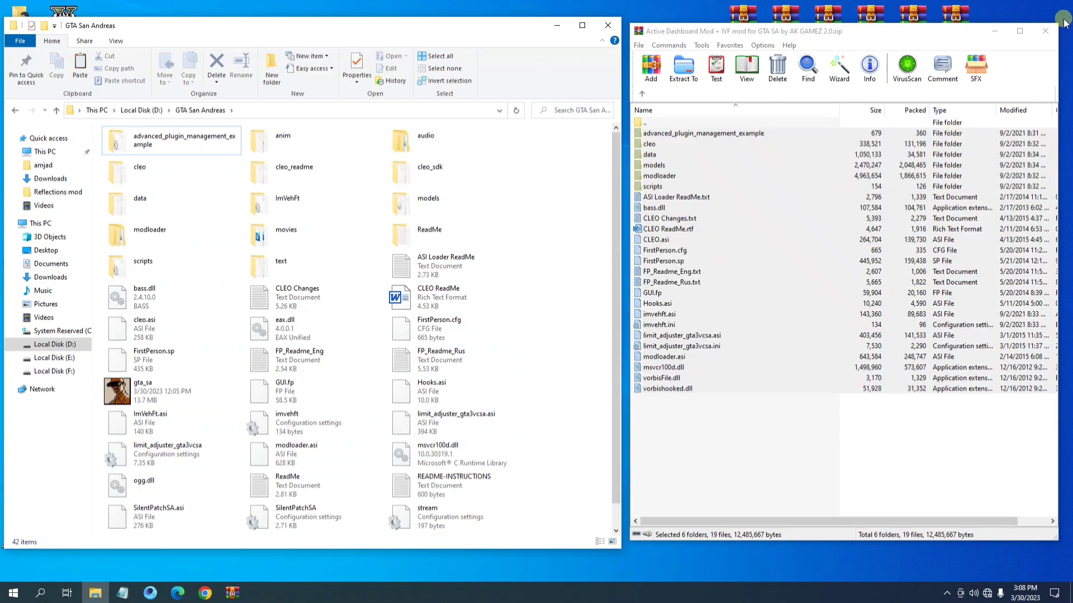
click(1046, 30)
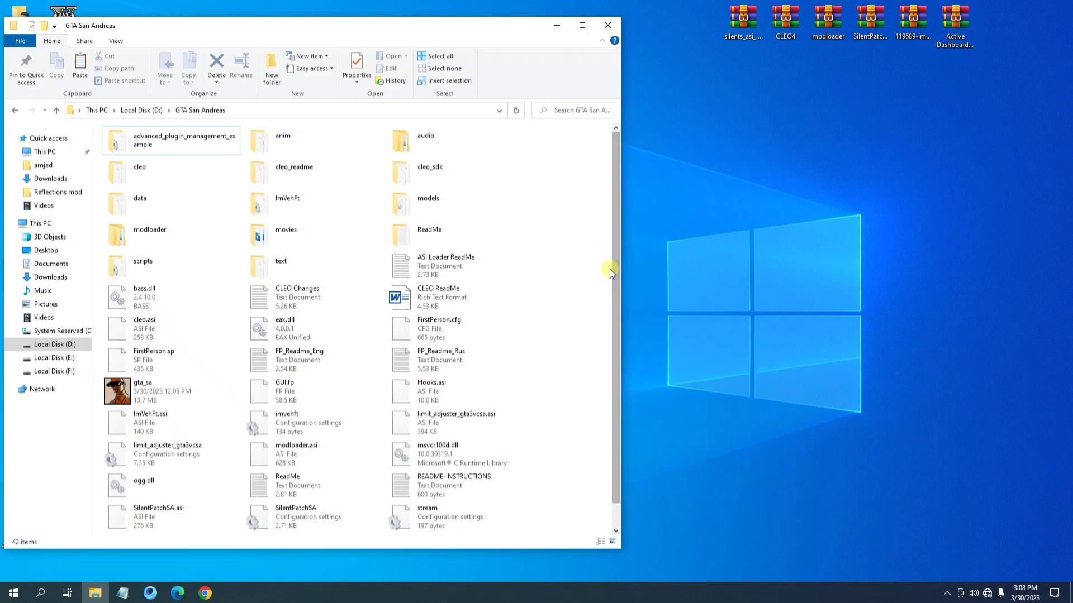
- Open new cars mod full pack.zip, look inside its Necessary Plugins folder and return to the archive's root
double_click(783, 26)
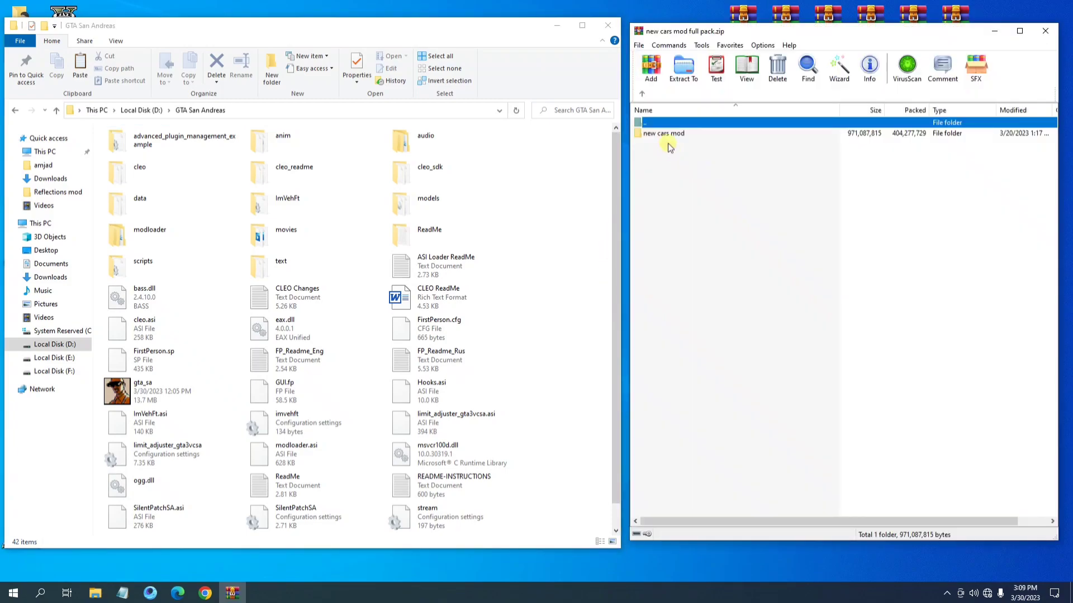
click(669, 135)
double_click(671, 134)
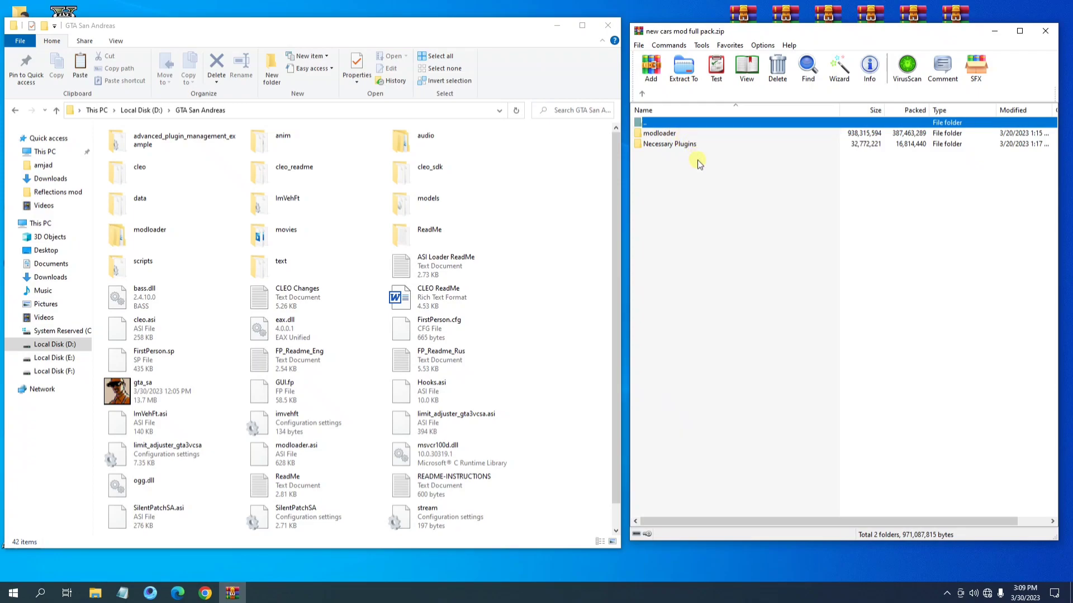
click(708, 183)
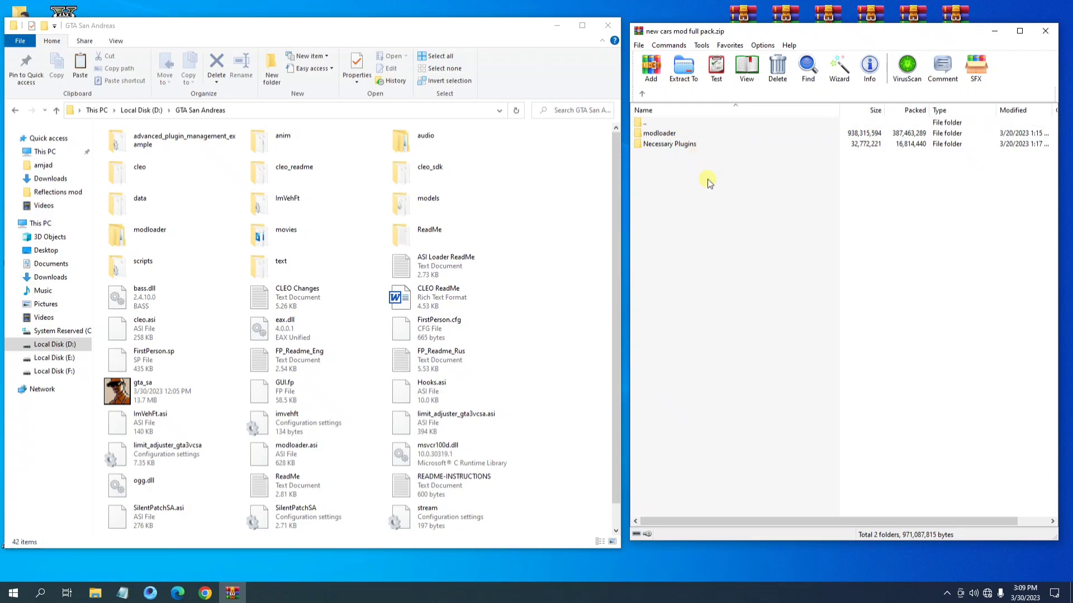
double_click(670, 144)
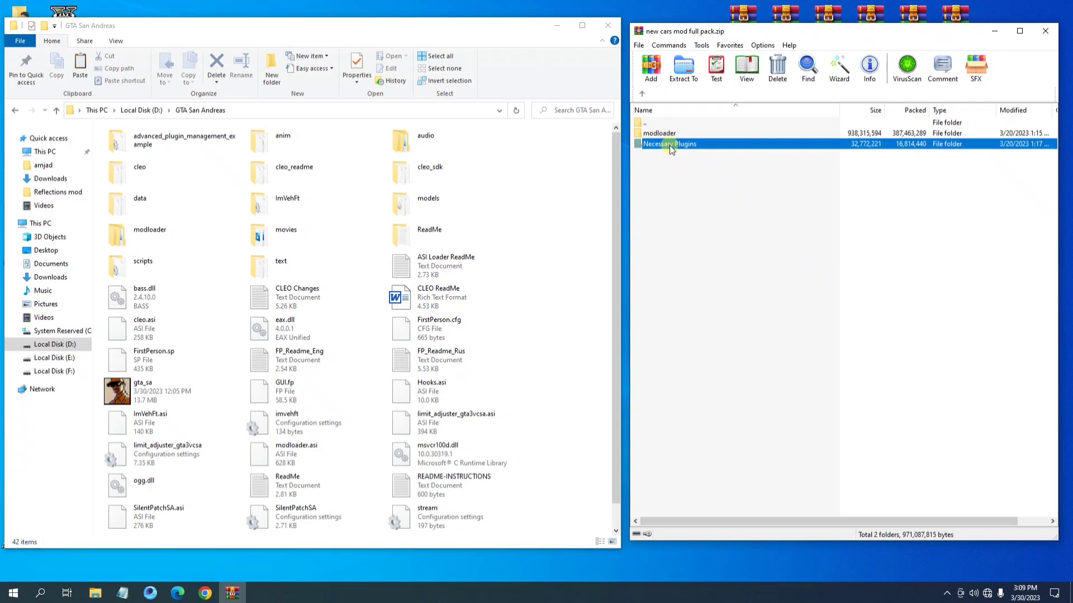
click(642, 95)
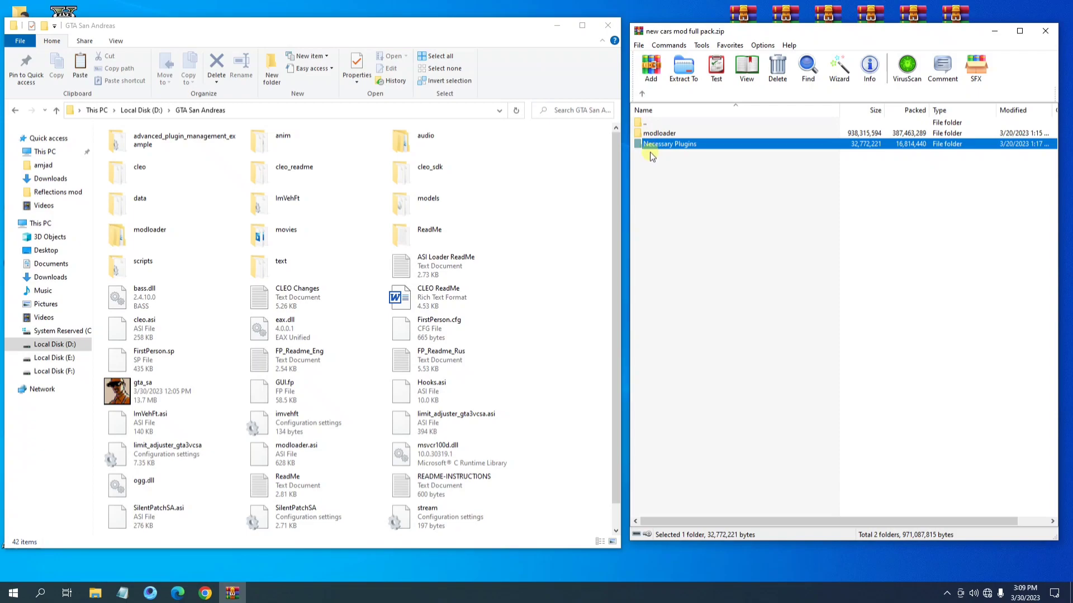
- Look through Necessary Plugins in the archive, including "1.Cleo 4.4 and modloader 0.3.7" and its modloader subfolder, then return to Necessary Plugins
double_click(681, 143)
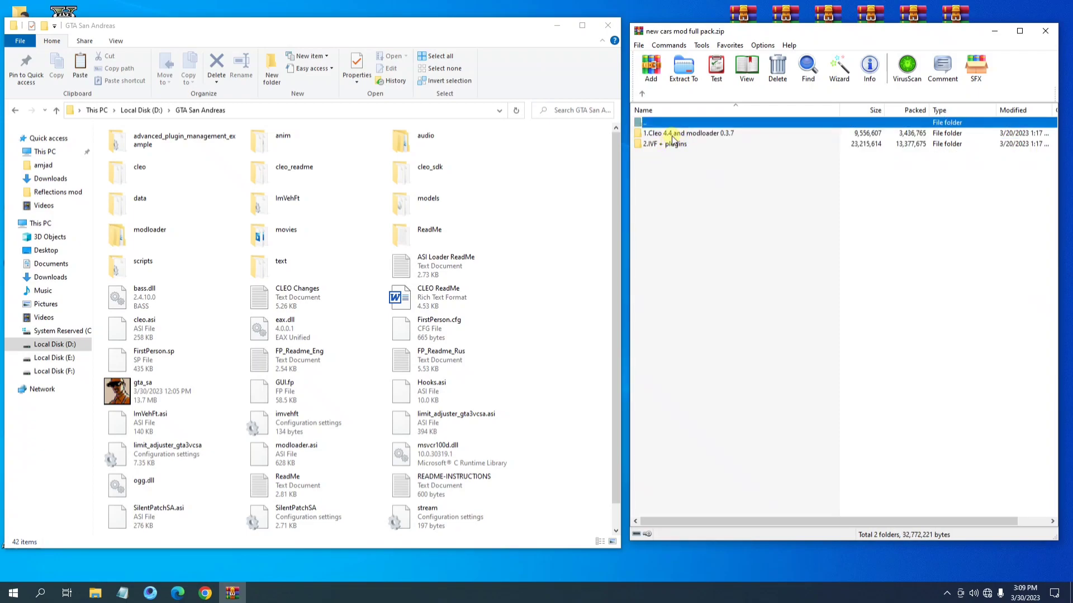
double_click(672, 134)
double_click(665, 134)
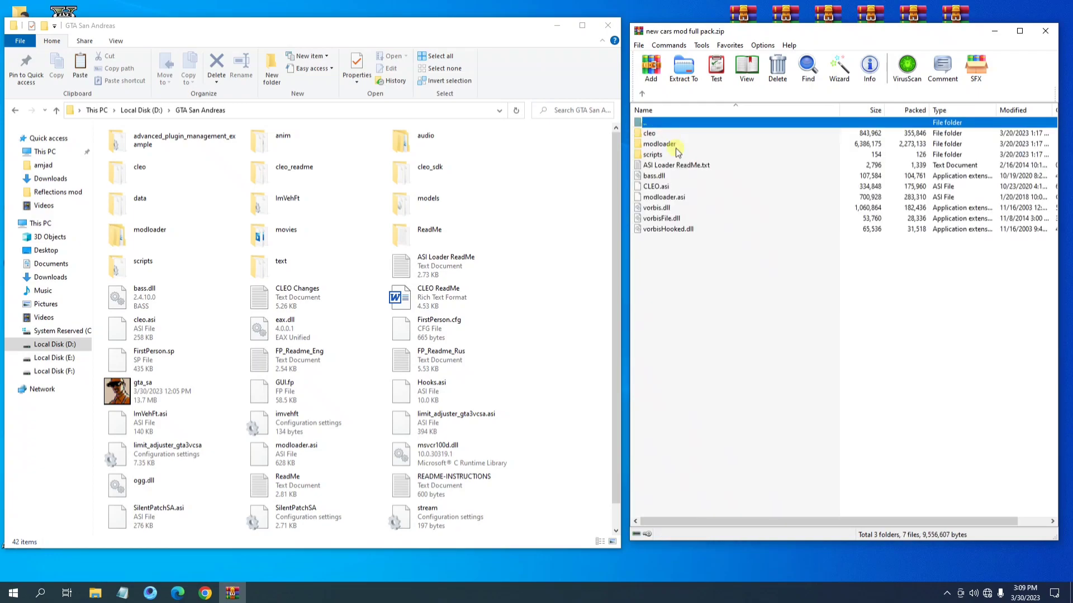
drag(657, 263, 653, 144)
double_click(656, 144)
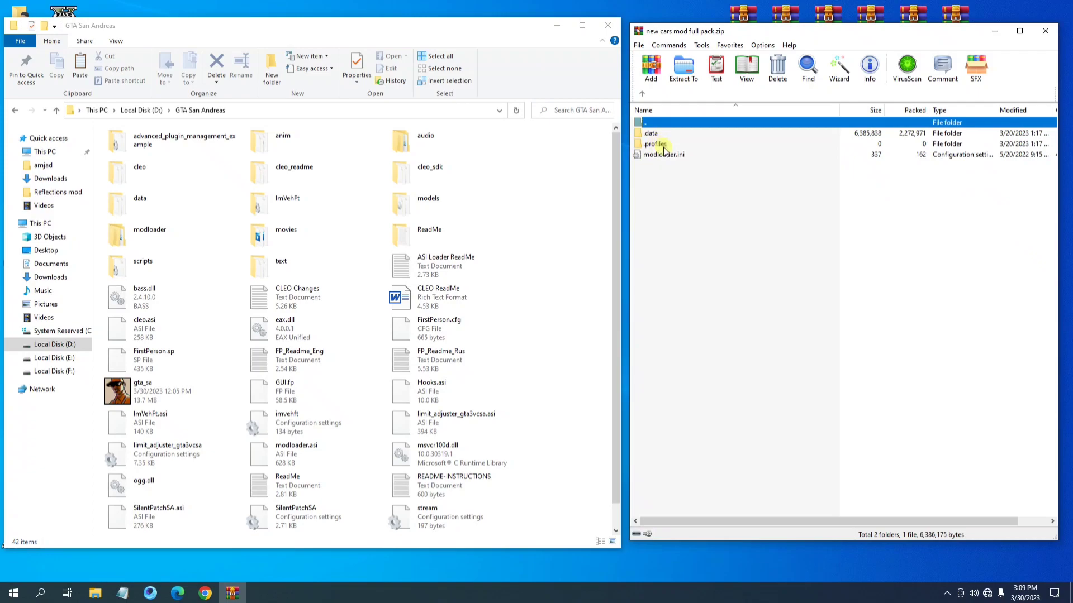
click(642, 94)
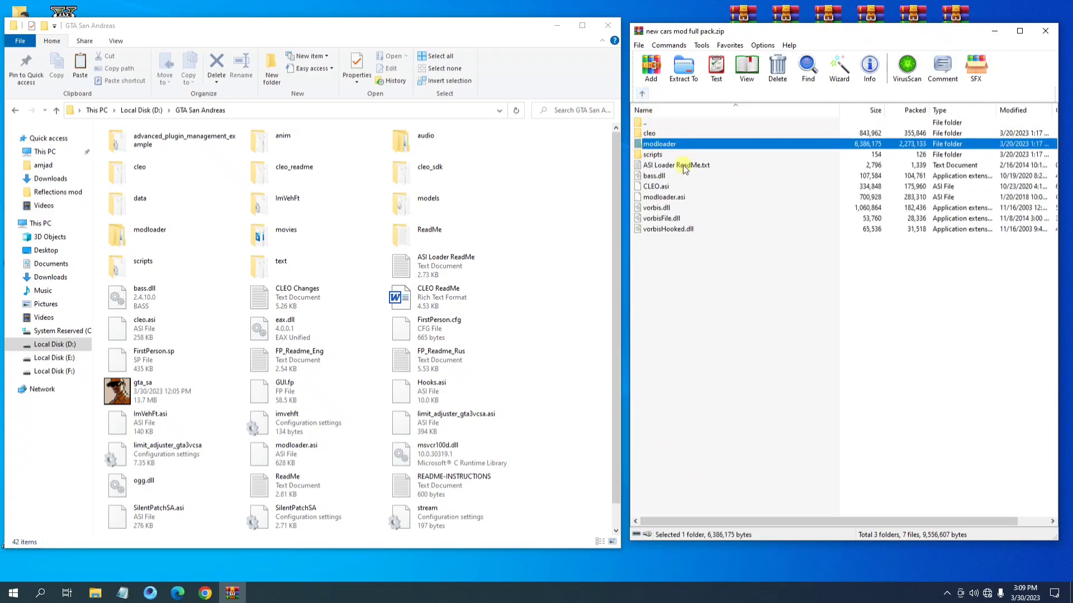
click(642, 94)
click(642, 93)
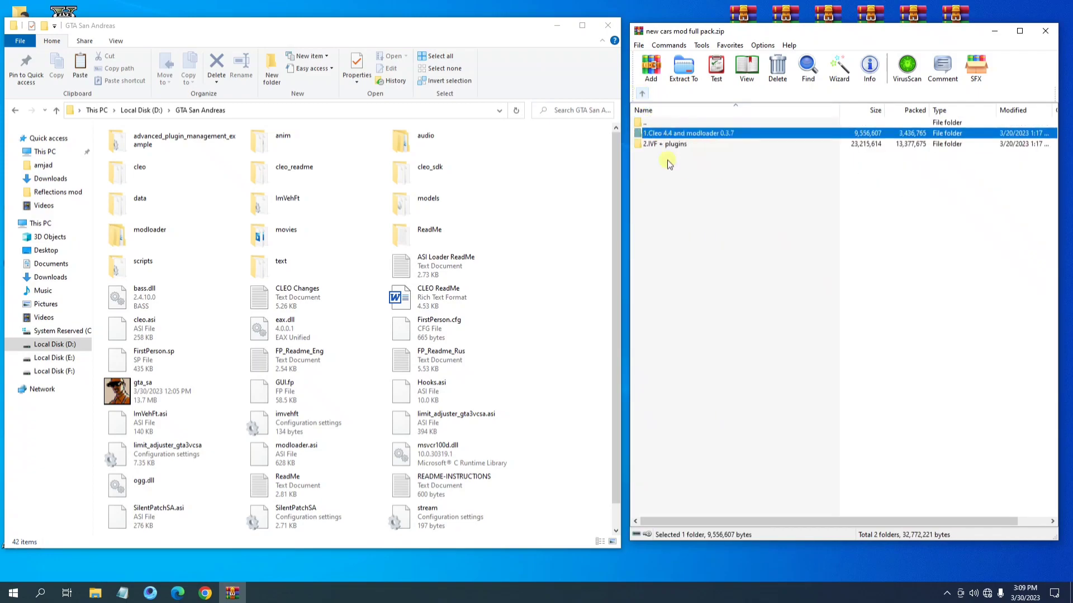
- Extract everything in the "To SA folder" inside "2.IVF + plugins" into the GTA San Andreas folder, replacing duplicate files
click(651, 148)
drag(713, 160, 657, 145)
double_click(667, 146)
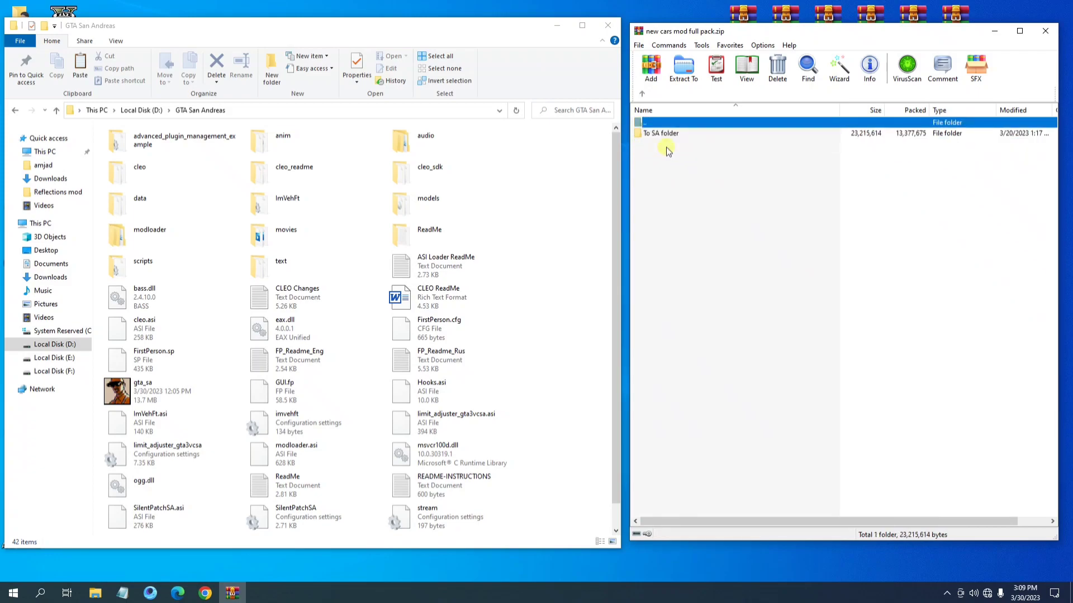
click(663, 136)
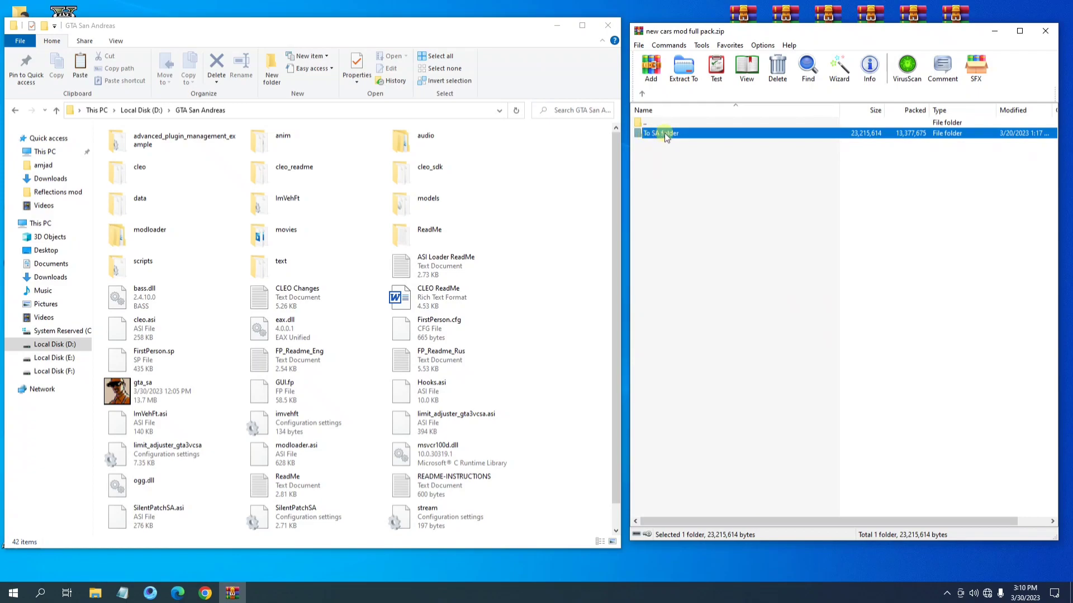
double_click(677, 134)
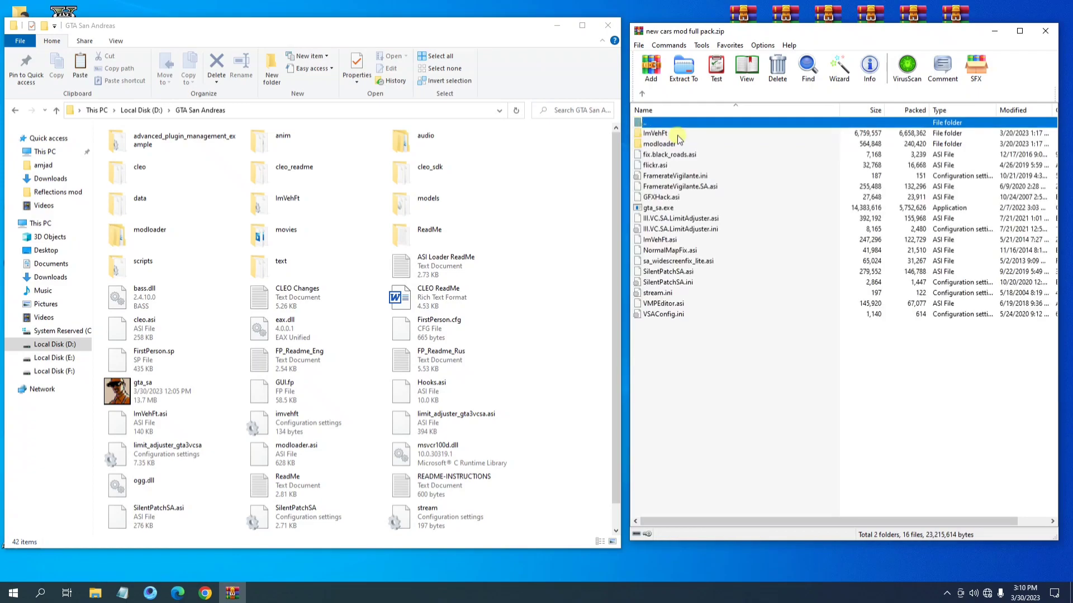
drag(669, 341, 643, 130)
drag(668, 197, 561, 362)
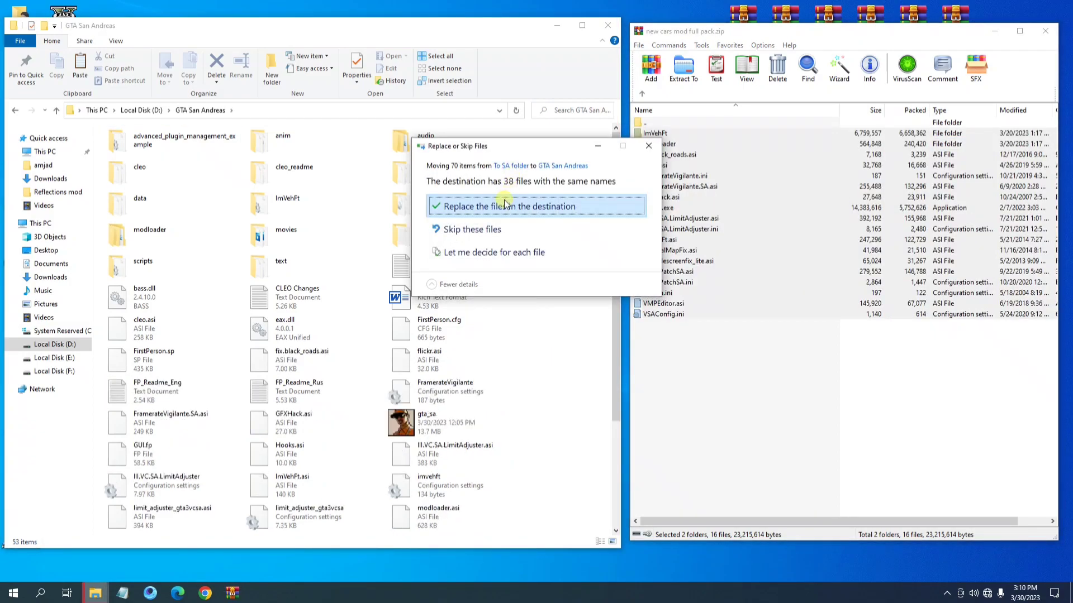
click(504, 204)
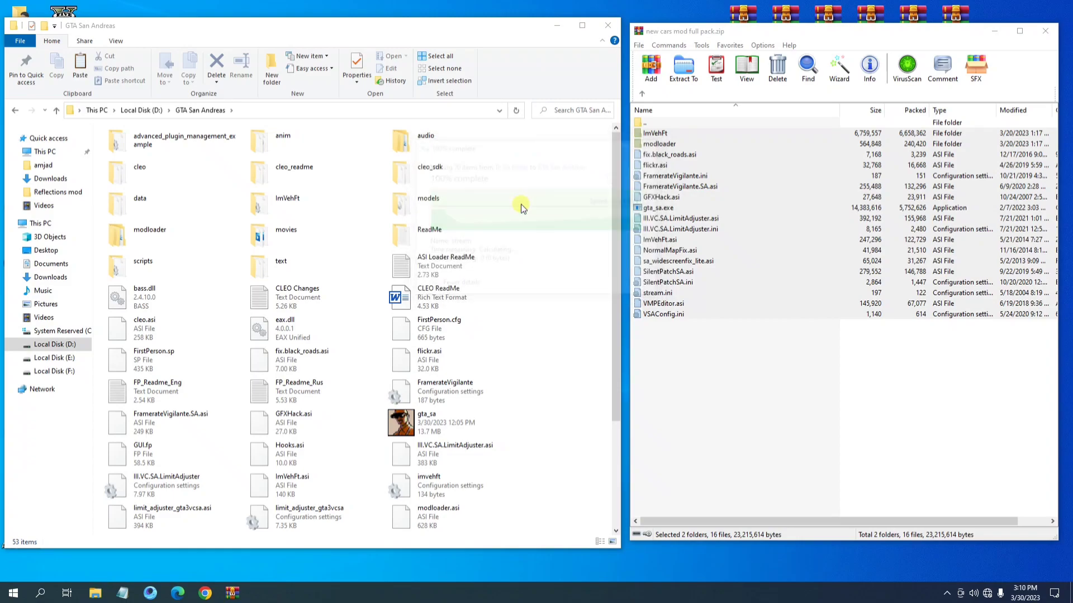
- Extract the HD Universe GTA Vehicles folder from the archive's modloader folder into the game's modloader folder and refresh the listing
click(641, 94)
click(644, 98)
double_click(657, 134)
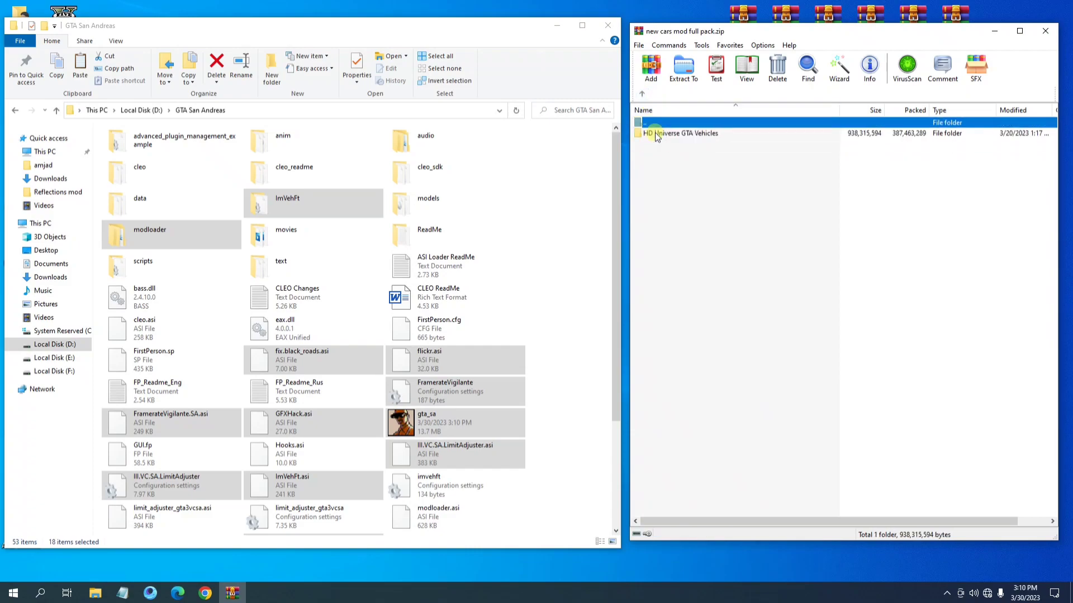
click(657, 134)
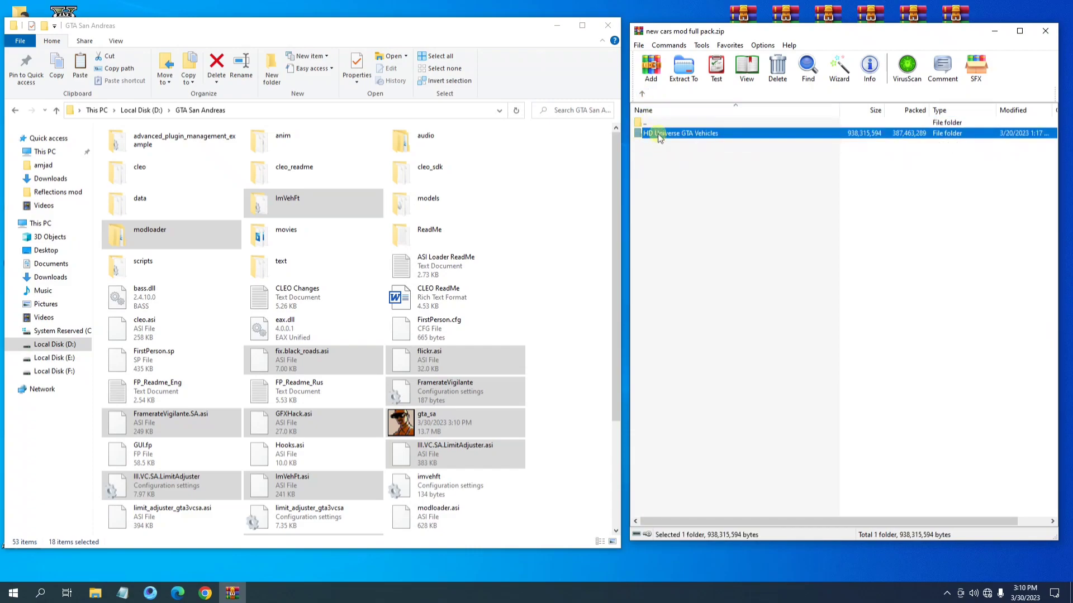
click(550, 222)
click(150, 245)
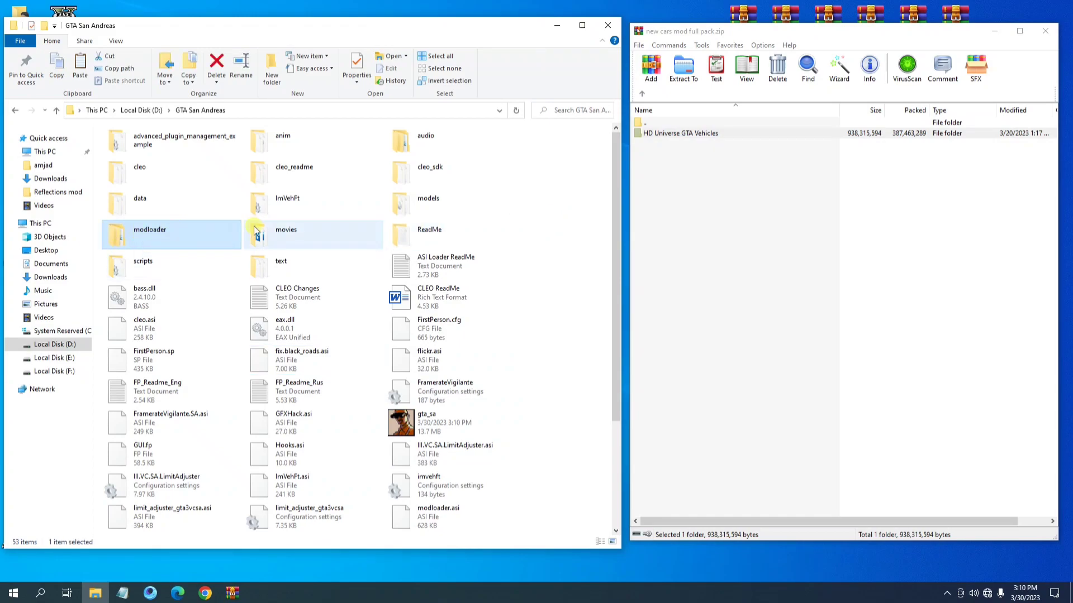
right_click(157, 241)
click(184, 251)
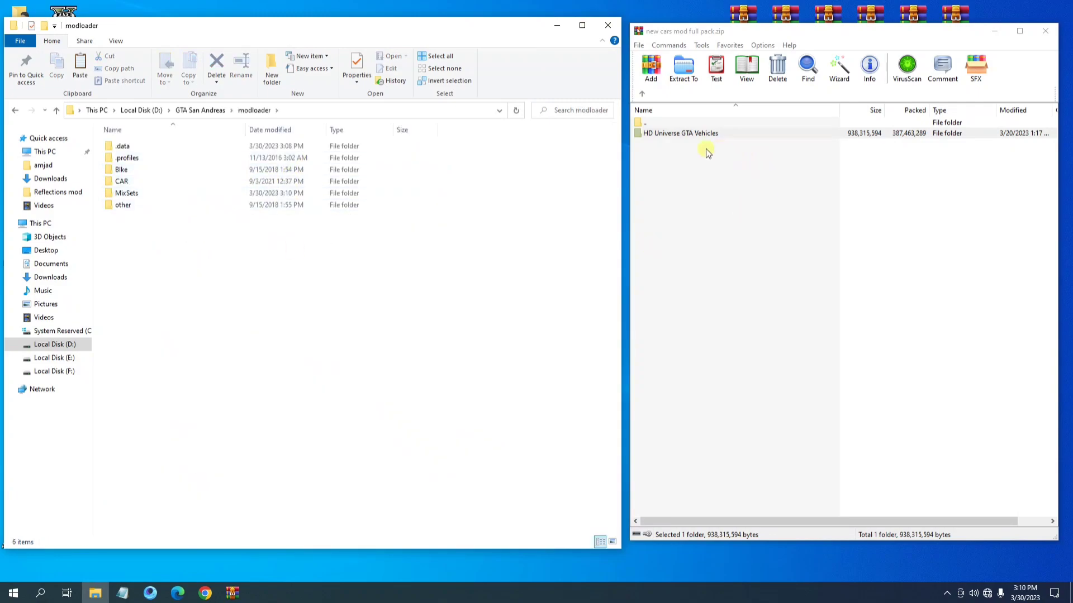
drag(692, 134, 508, 230)
drag(394, 264, 394, 263)
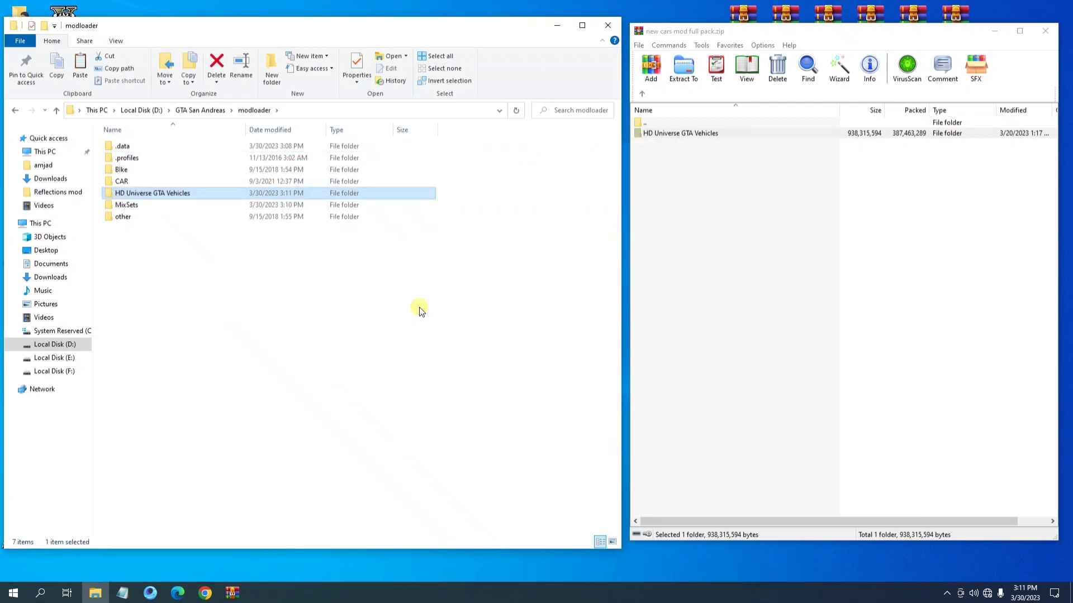
right_click(482, 347)
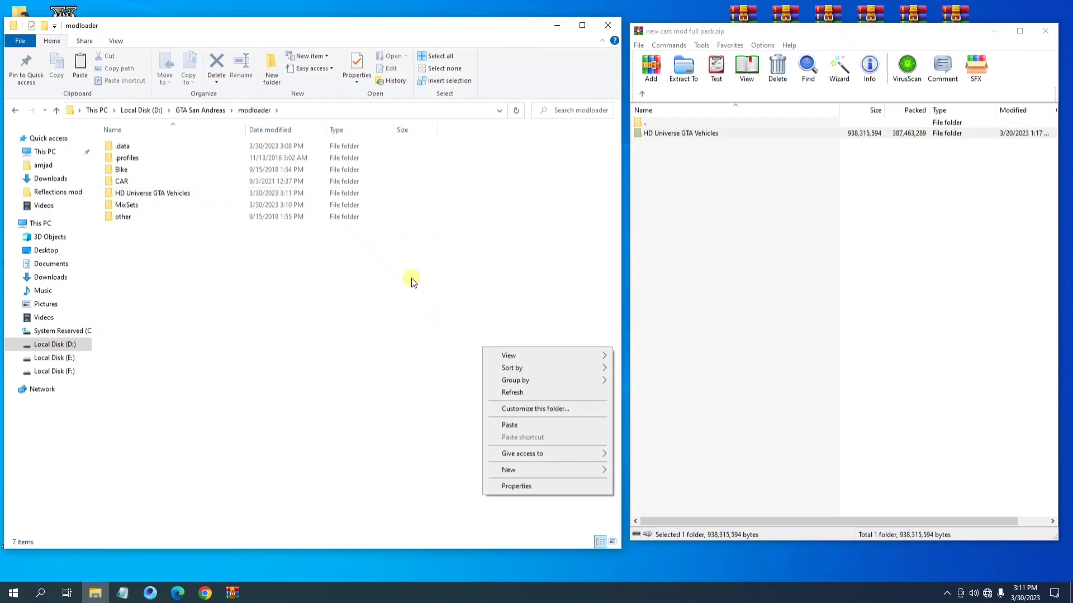
click(505, 392)
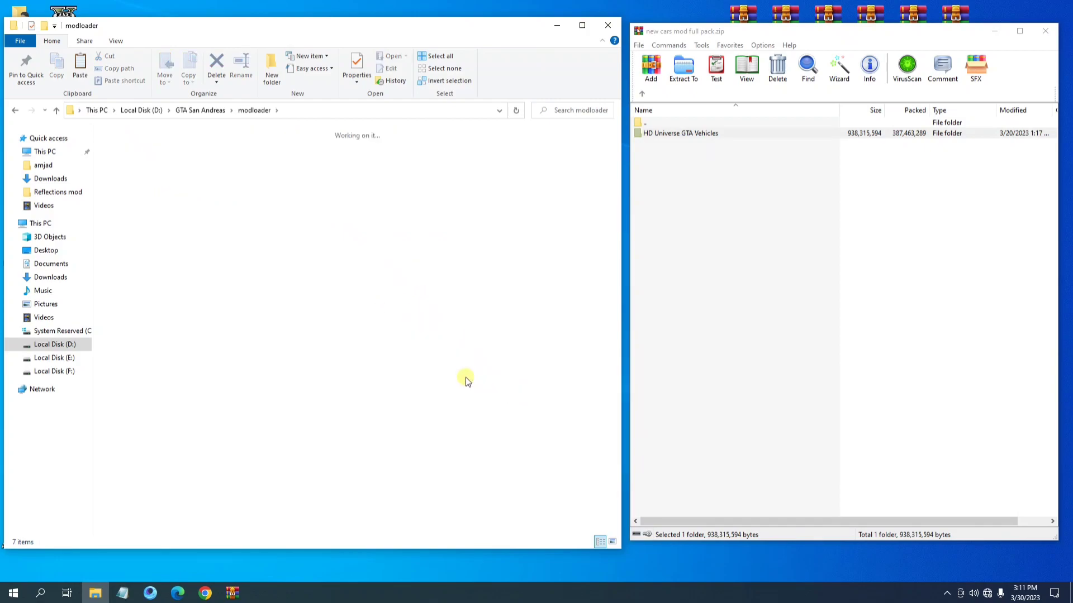
- Return to the GTA San Andreas folder, launch gta_sa and switch back from the game to File Explorer
key(BackSpace)
click(437, 416)
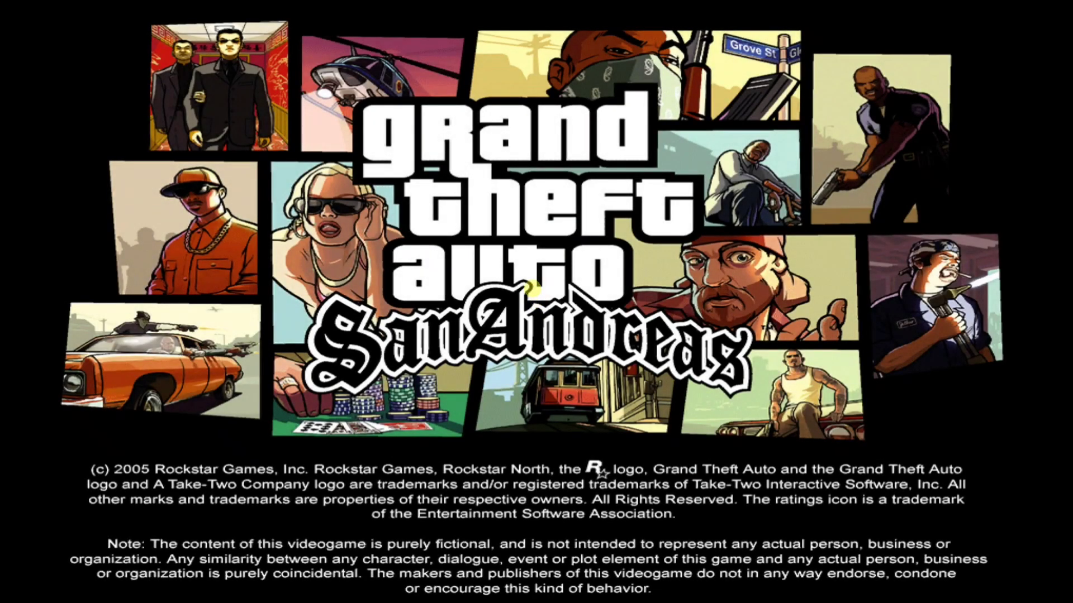
key(alt+Tab)
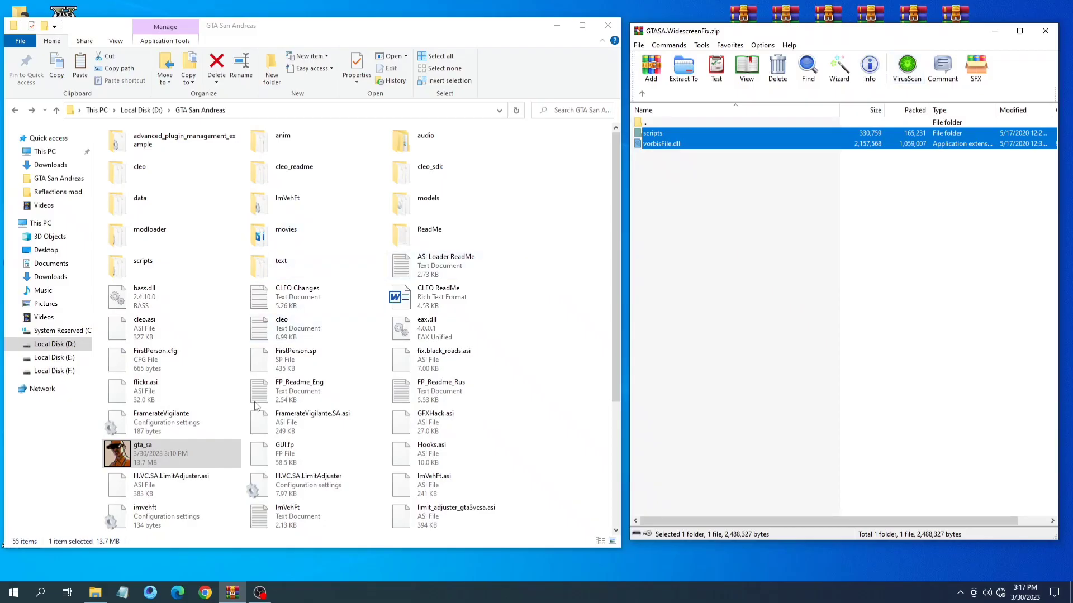
click(421, 376)
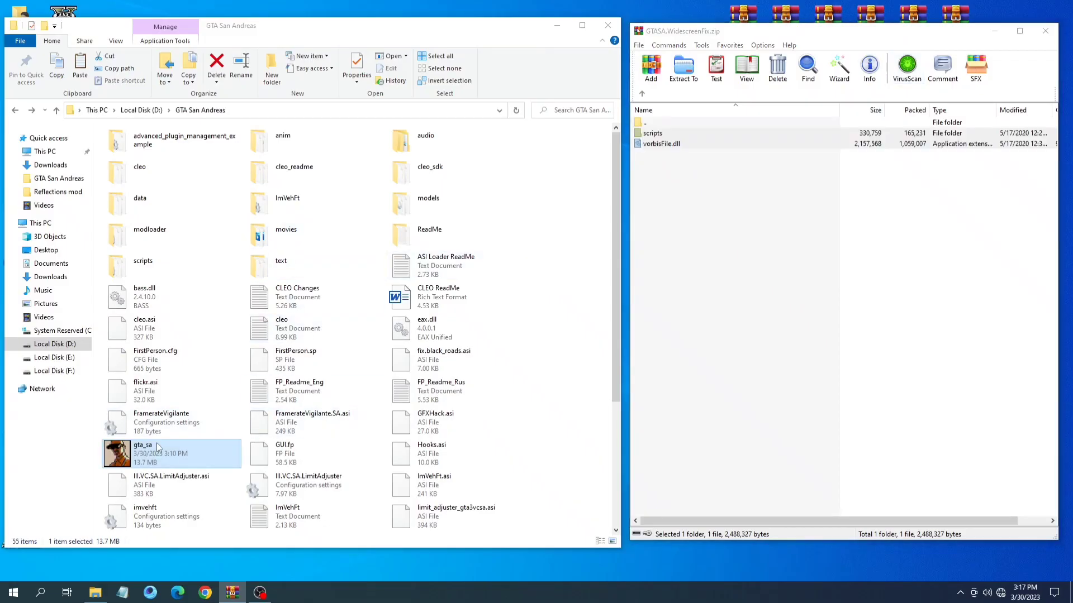
- Extract the scripts folder and vorbisFile.dll from GTASA.WidescreenFix.zip into the GTA San Andreas folder, replacing duplicate files
click(723, 189)
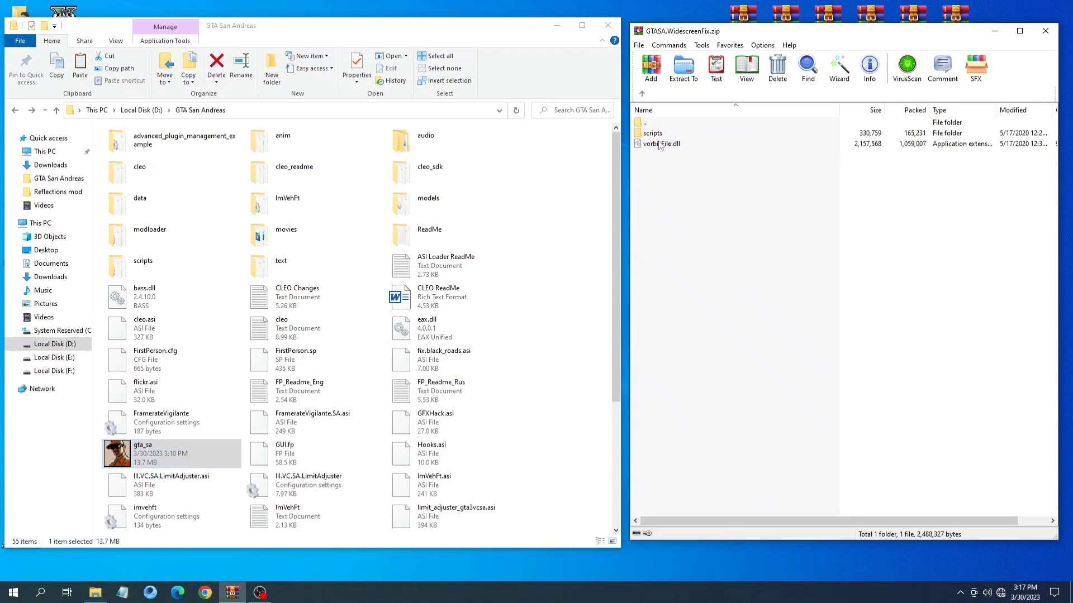
click(641, 93)
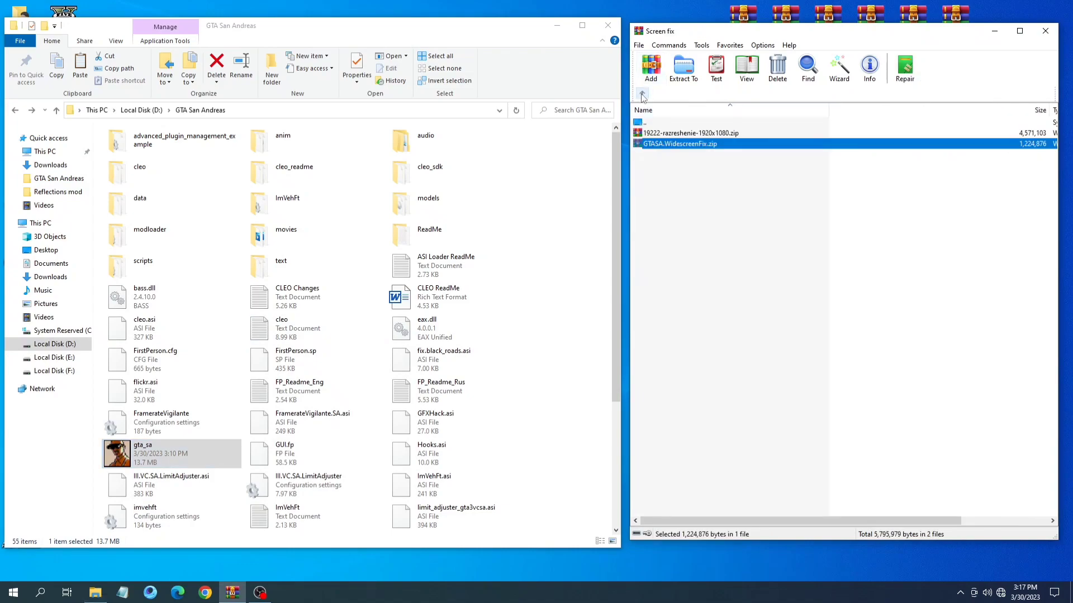
double_click(704, 147)
drag(701, 184, 581, 314)
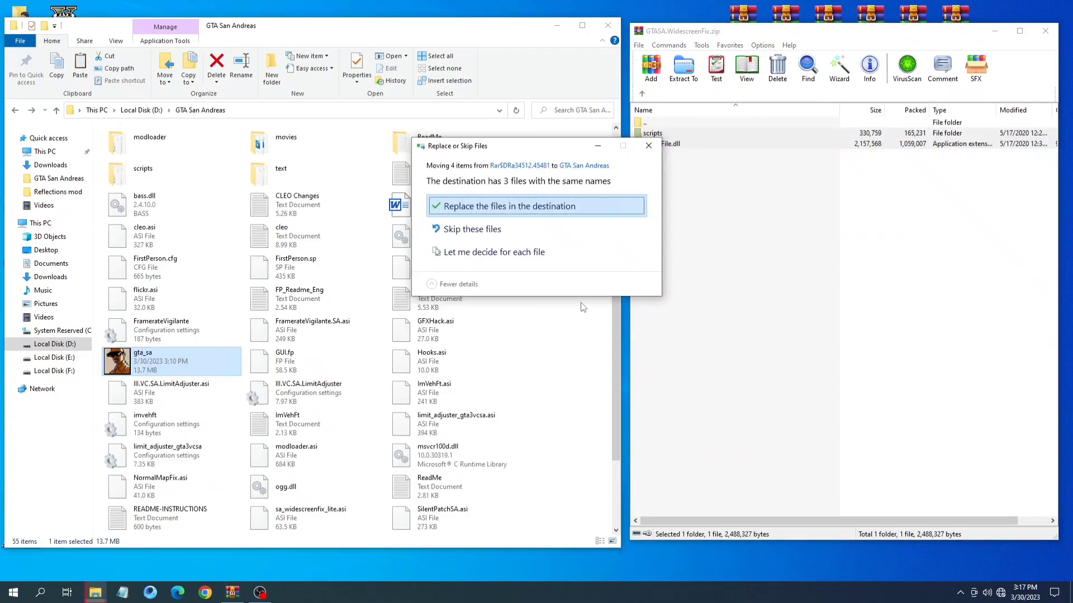
click(457, 207)
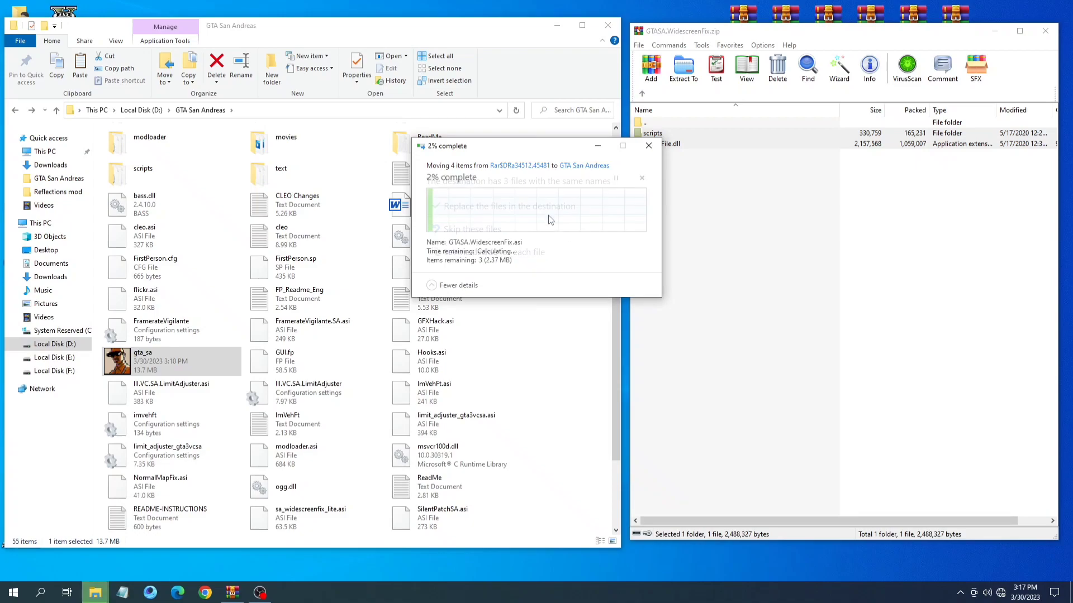
- Launch gta_sa and start a new San Andreas [Standard Game]
click(391, 369)
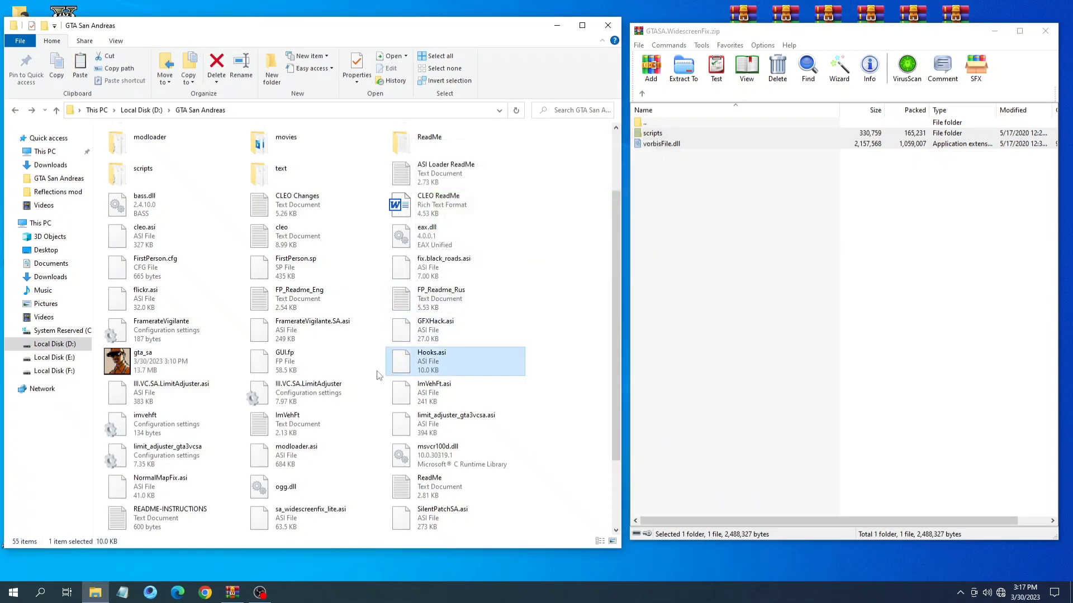
click(149, 359)
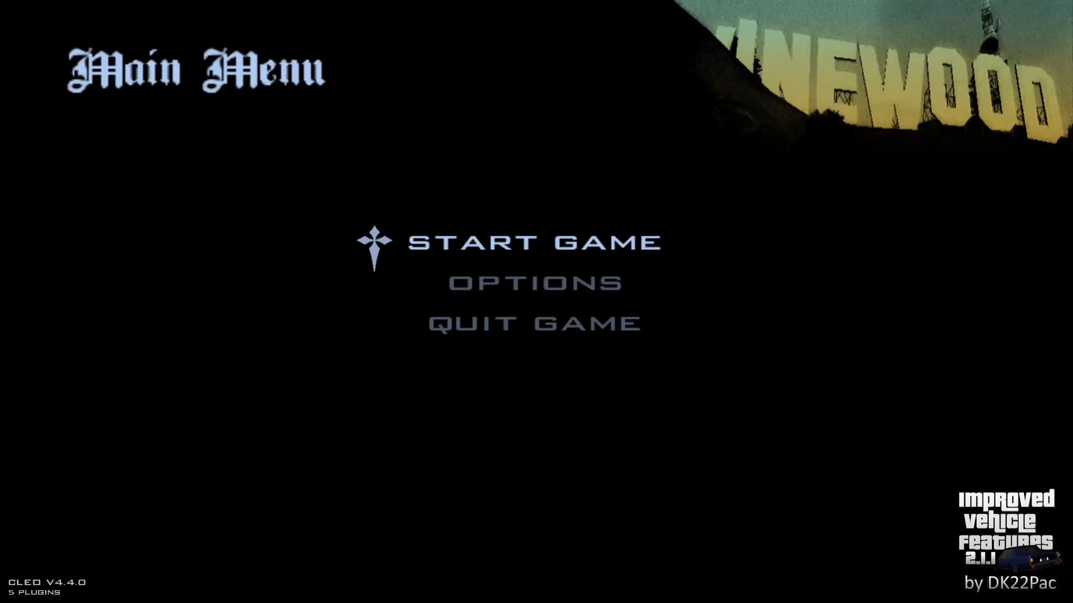
key(Return)
key(Return)
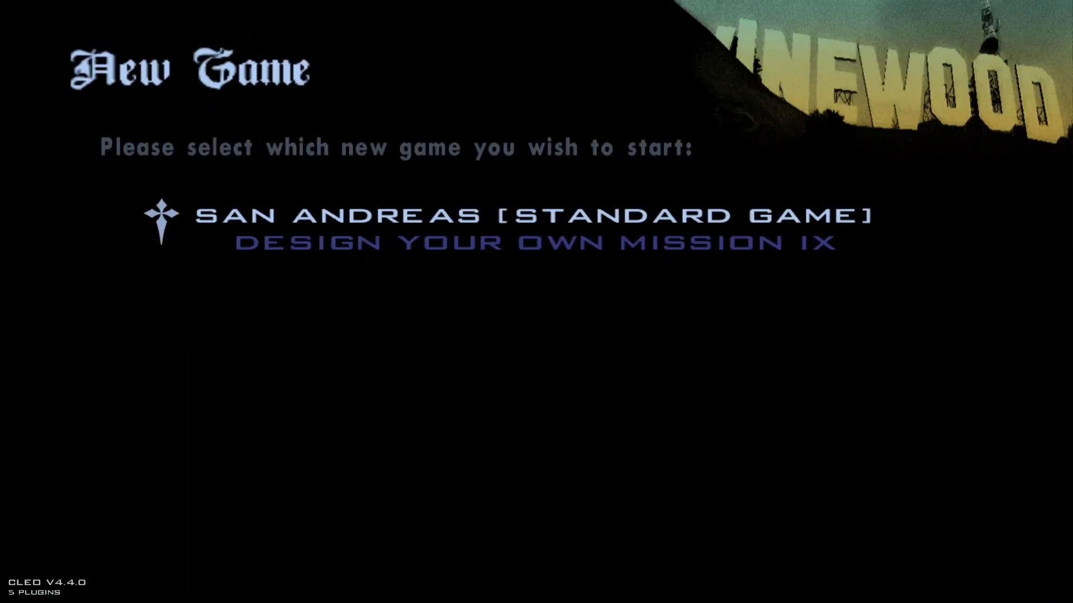
key(Return)
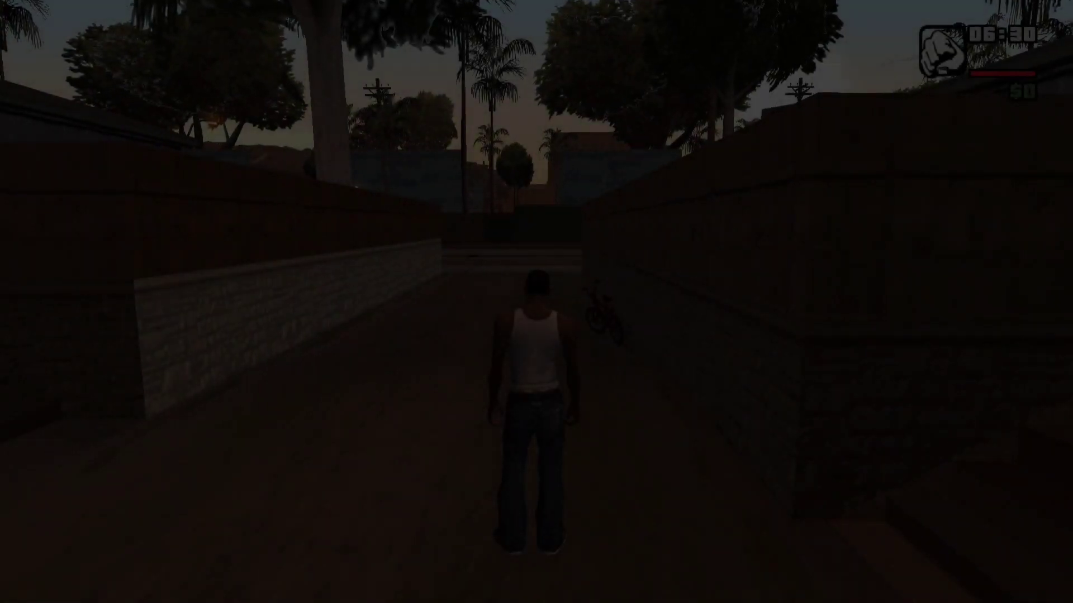
key(w)
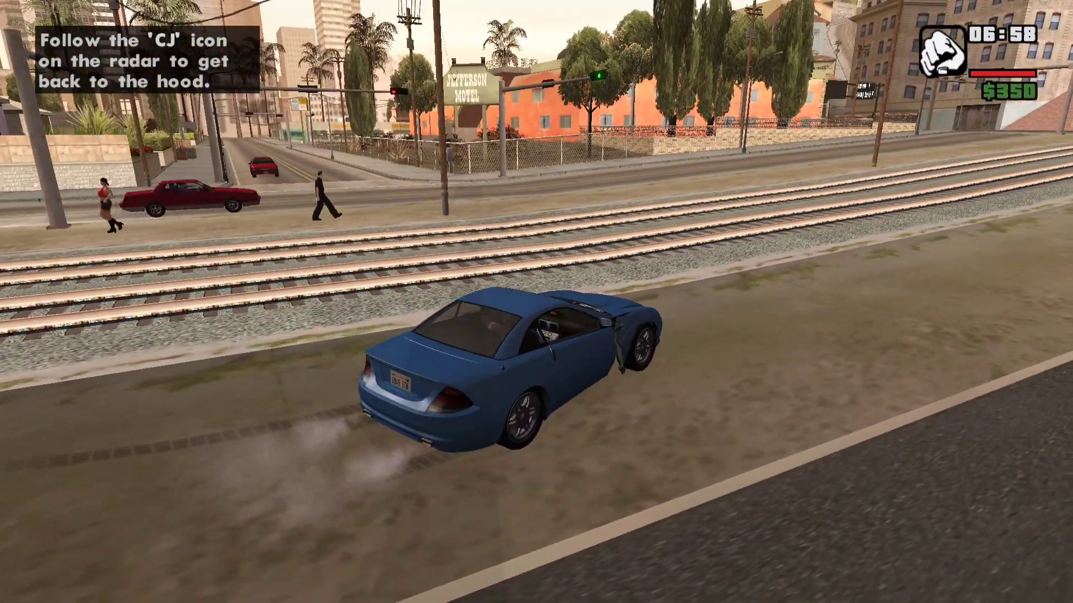
key(z)
key(w)
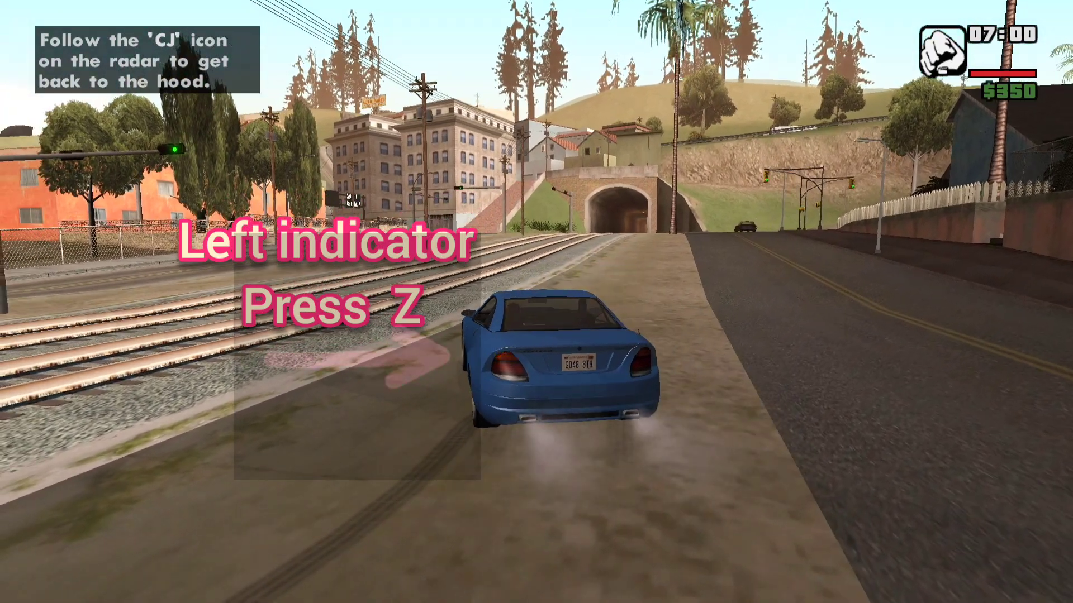
key(c)
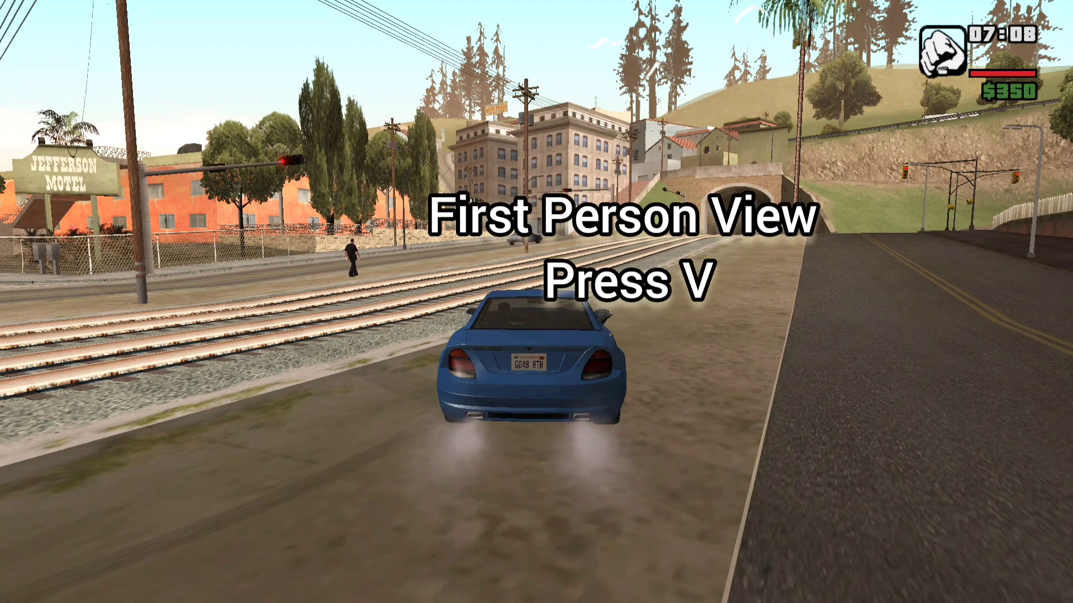
key(v)
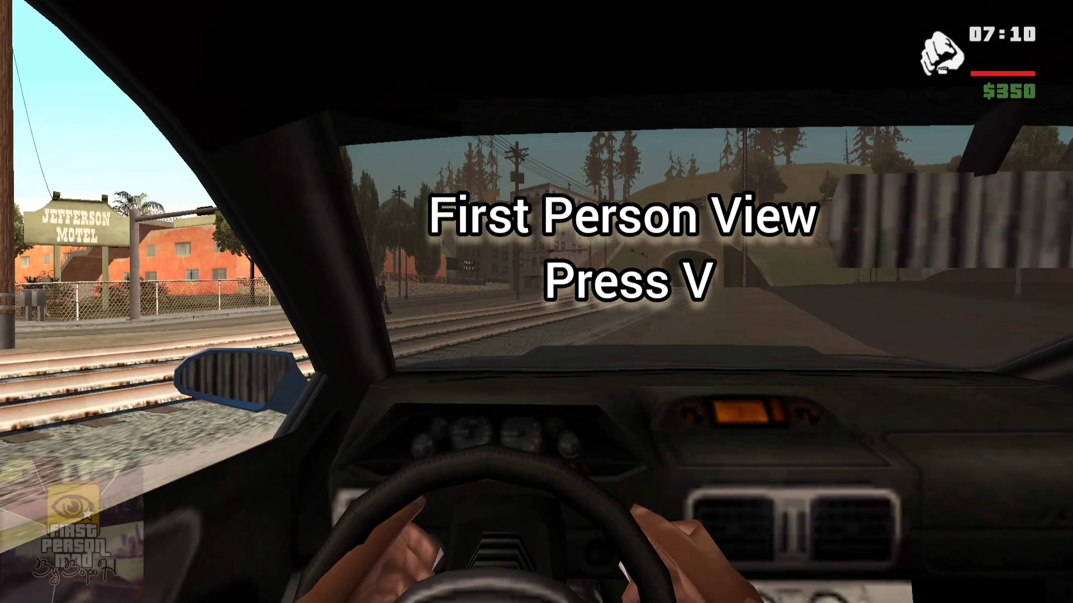
key(s)
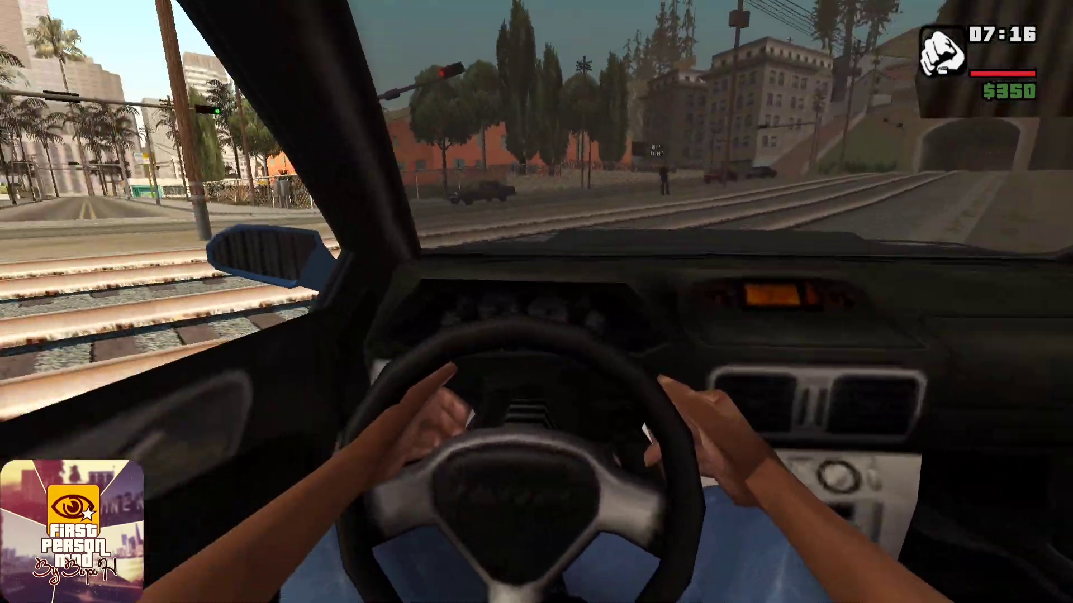
key(v)
key(v)
key(w)
key(v)
key(v)
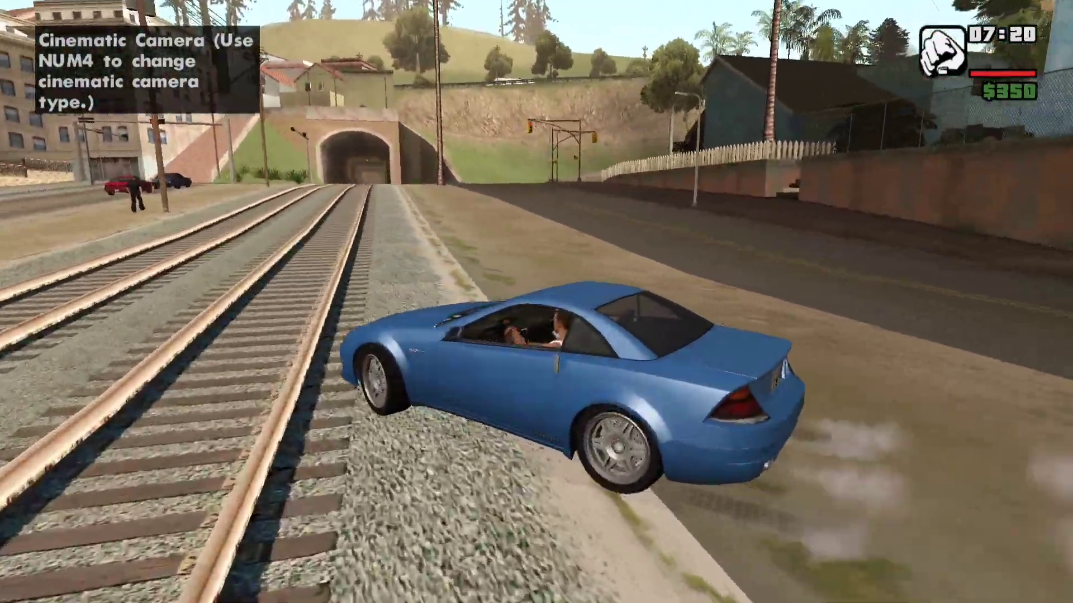